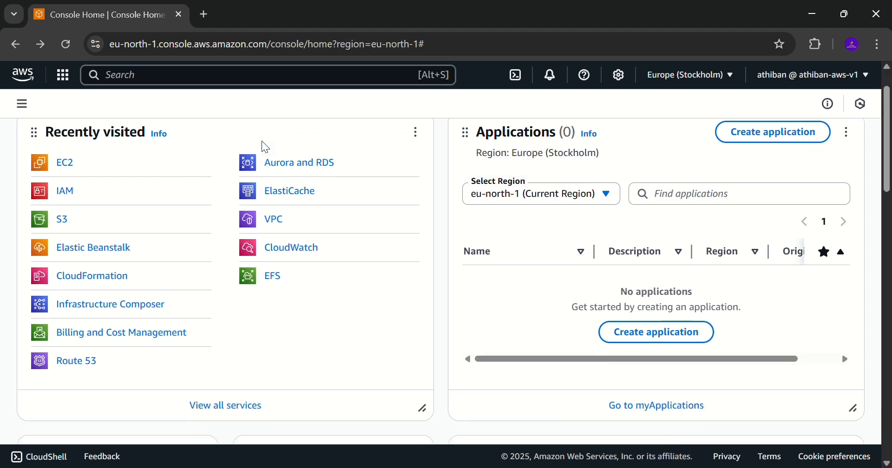
- Open the EC2 service from the recently visited services and start launching a new instance
{"action": "scroll", "coordinate": [262, 141], "scroll_direction": "up", "scroll_amount": 1}
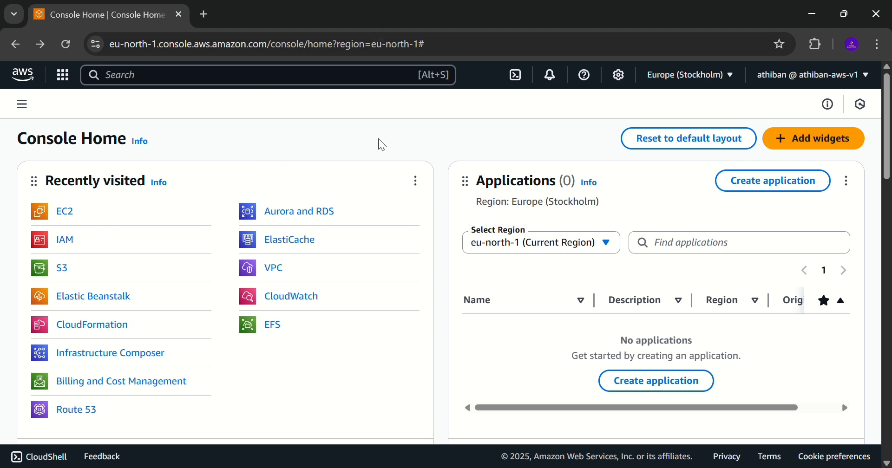
{"action": "scroll", "coordinate": [381, 145], "scroll_direction": "down", "scroll_amount": 1}
{"action": "scroll", "coordinate": [381, 145], "scroll_direction": "up", "scroll_amount": 1}
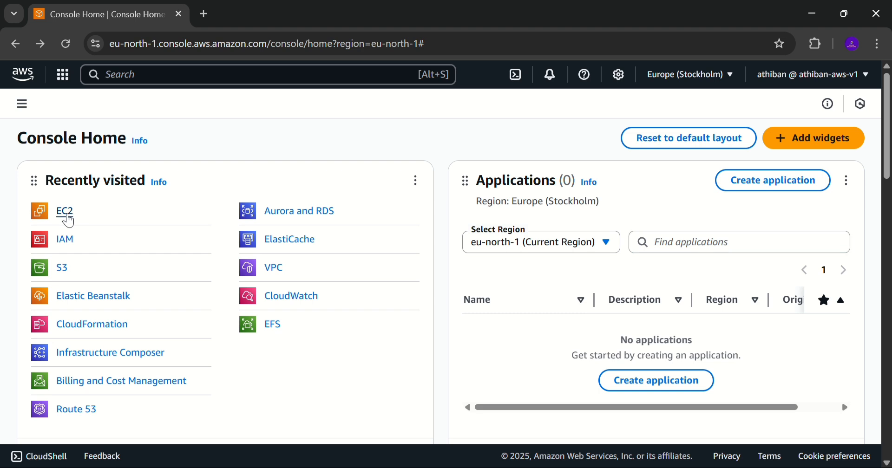
{"action": "left_click", "coordinate": [76, 222]}
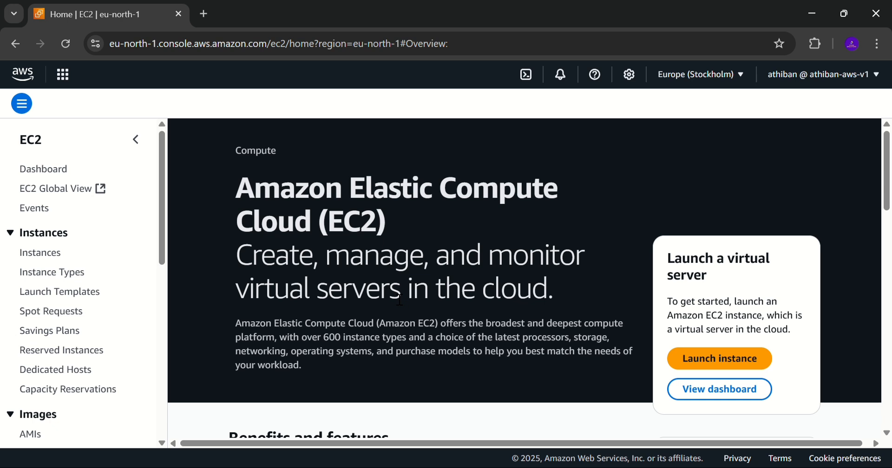
{"action": "scroll", "coordinate": [401, 300], "scroll_direction": "down", "scroll_amount": 1}
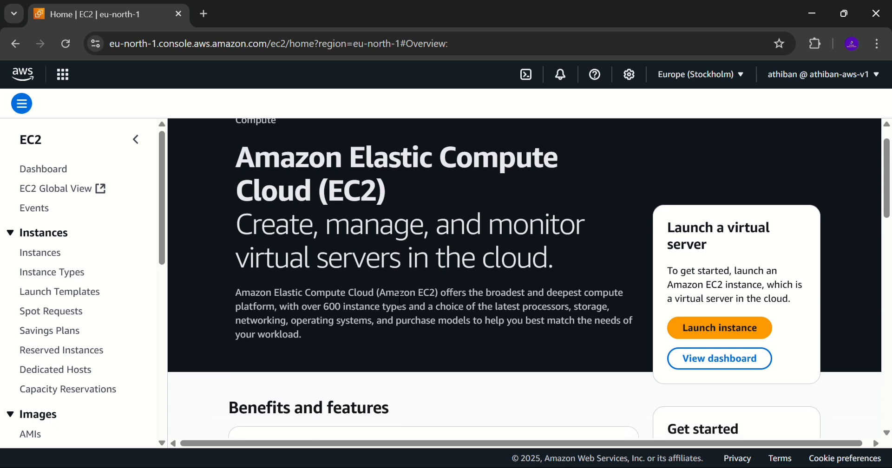
{"action": "scroll", "coordinate": [400, 300], "scroll_direction": "down", "scroll_amount": 1}
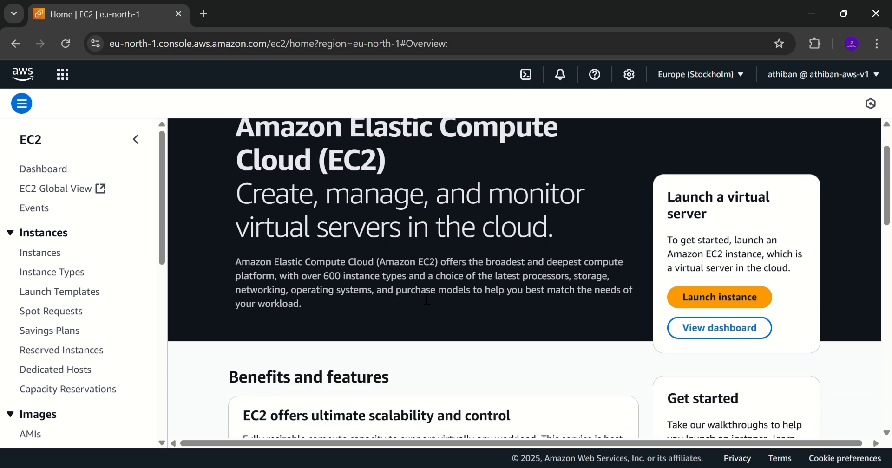
{"action": "left_click", "coordinate": [716, 298]}
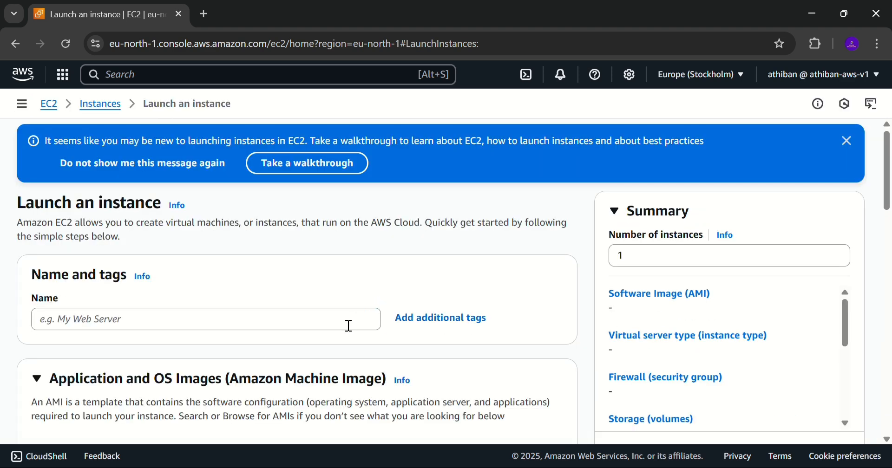
- Name the new instance myfirstec2
{"action": "left_click", "coordinate": [348, 326]}
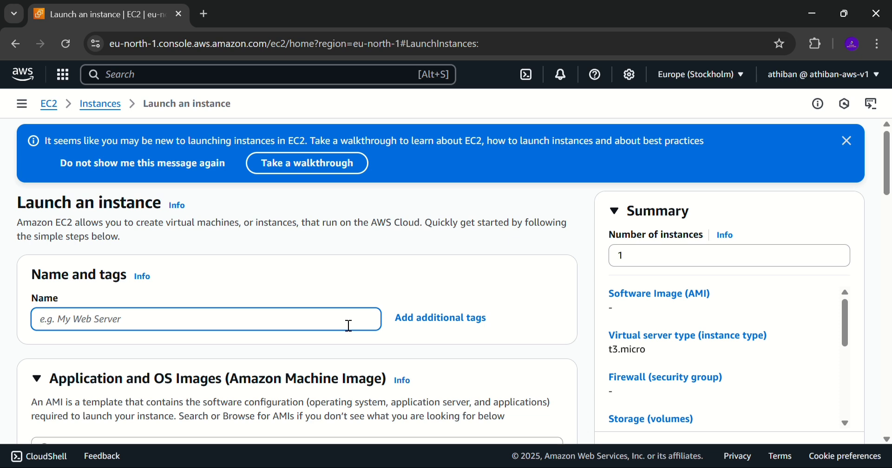
{"action": "type", "text": "m"}
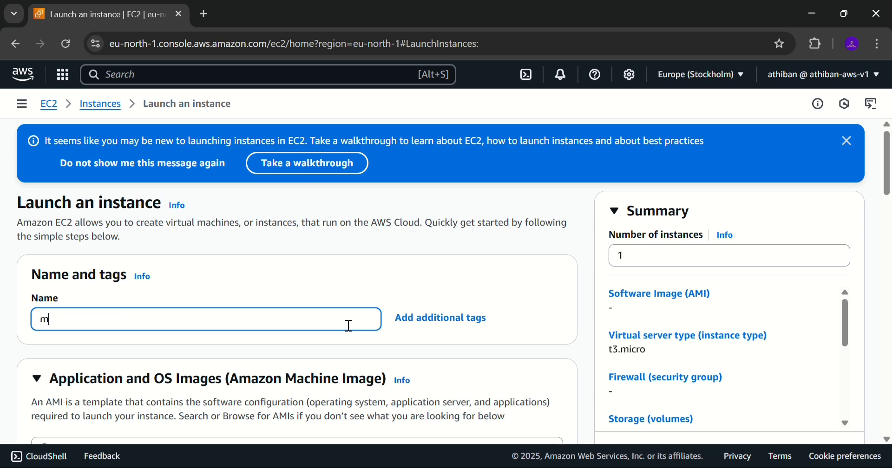
{"action": "type", "text": "yfirstec2"}
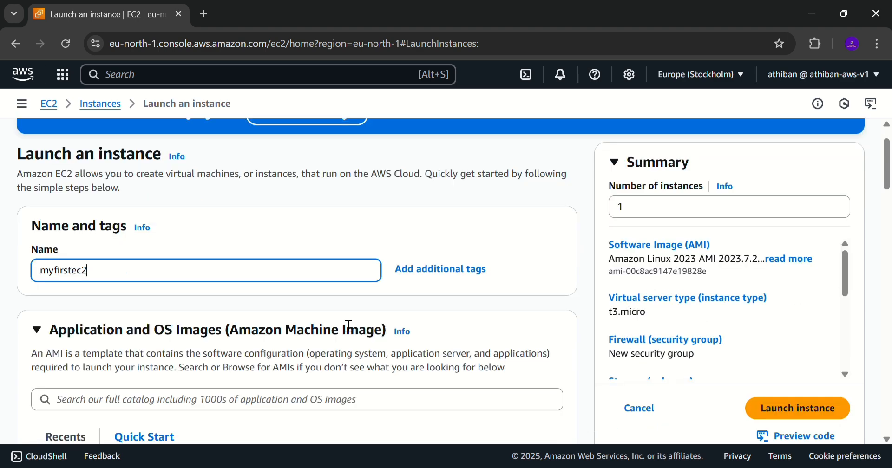
- Examine the quick-start operating system images and the details of the selected Amazon Linux machine image
{"action": "scroll", "coordinate": [346, 323], "scroll_direction": "down", "scroll_amount": 3}
{"action": "scroll", "coordinate": [344, 325], "scroll_direction": "down", "scroll_amount": 1}
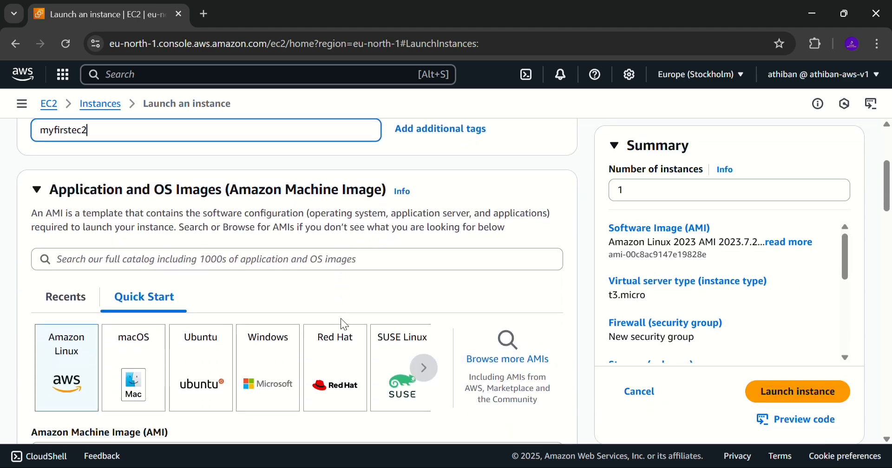
{"action": "scroll", "coordinate": [348, 325], "scroll_direction": "down", "scroll_amount": 2}
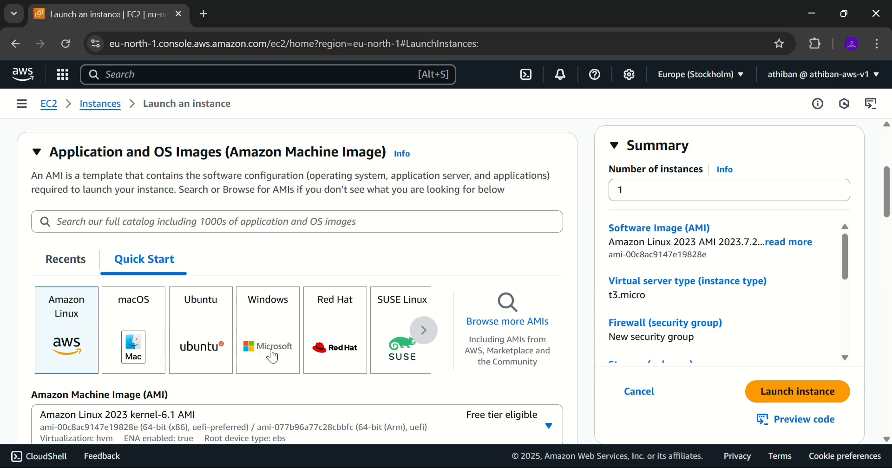
{"action": "scroll", "coordinate": [363, 363], "scroll_direction": "down", "scroll_amount": 2}
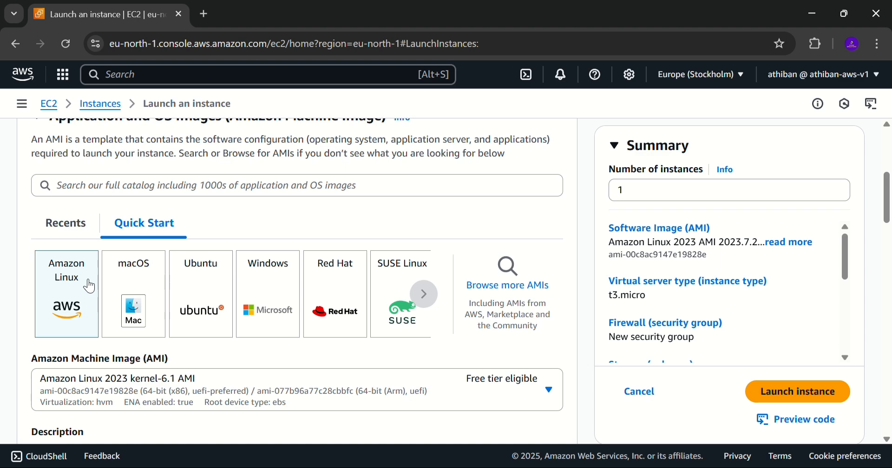
{"action": "scroll", "coordinate": [90, 287], "scroll_direction": "down", "scroll_amount": 1}
{"action": "scroll", "coordinate": [90, 287], "scroll_direction": "down", "scroll_amount": 1}
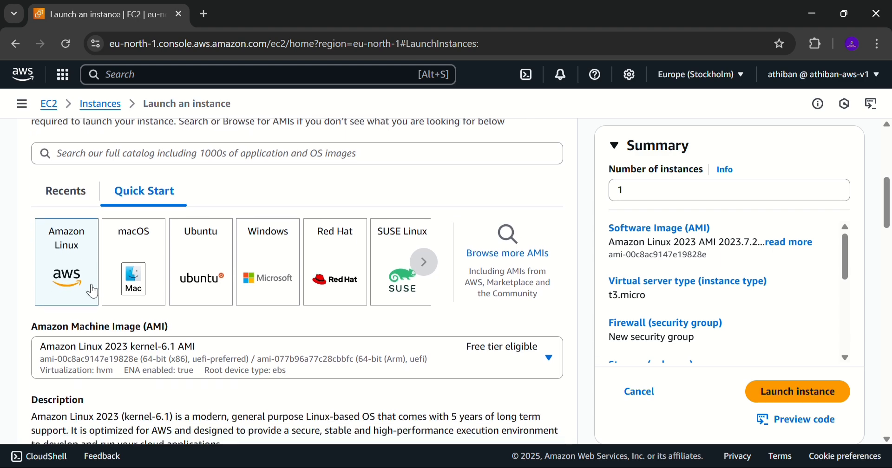
{"action": "scroll", "coordinate": [250, 344], "scroll_direction": "down", "scroll_amount": 1}
{"action": "scroll", "coordinate": [252, 351], "scroll_direction": "down", "scroll_amount": 5}
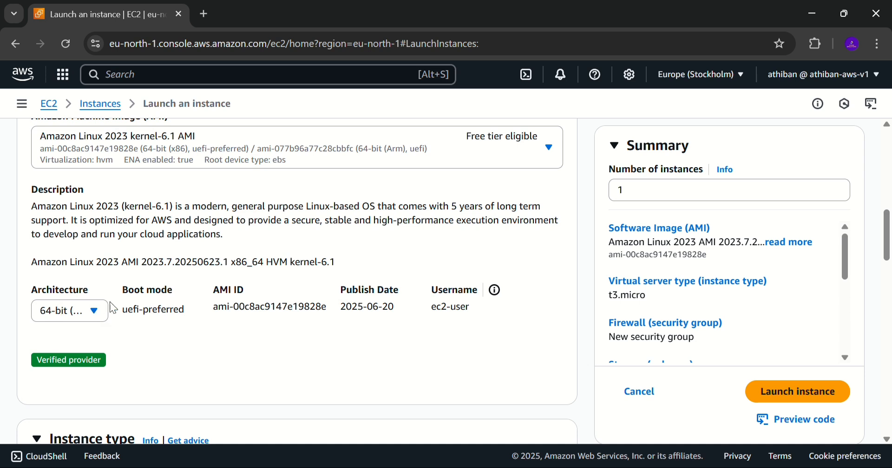
- Examine the instance type section, including the selected type's specifications, pricing and free tier eligibility
{"action": "scroll", "coordinate": [151, 339], "scroll_direction": "down", "scroll_amount": 2}
{"action": "scroll", "coordinate": [151, 340], "scroll_direction": "down", "scroll_amount": 2}
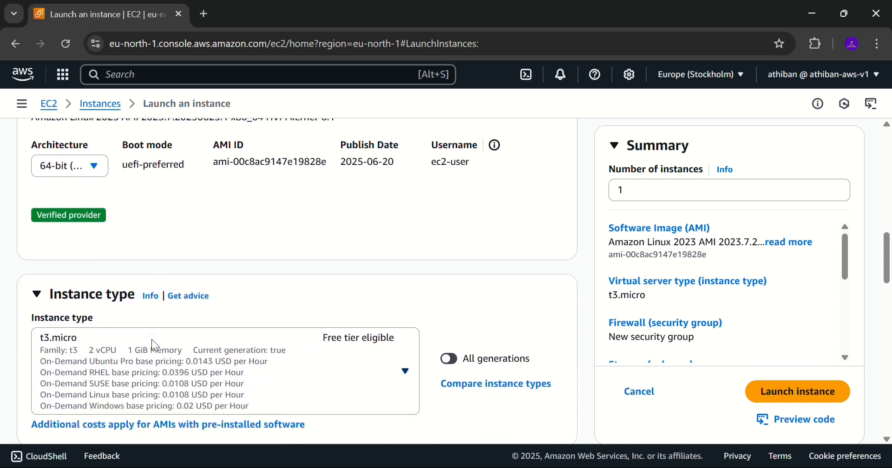
{"action": "scroll", "coordinate": [151, 340], "scroll_direction": "down", "scroll_amount": 1}
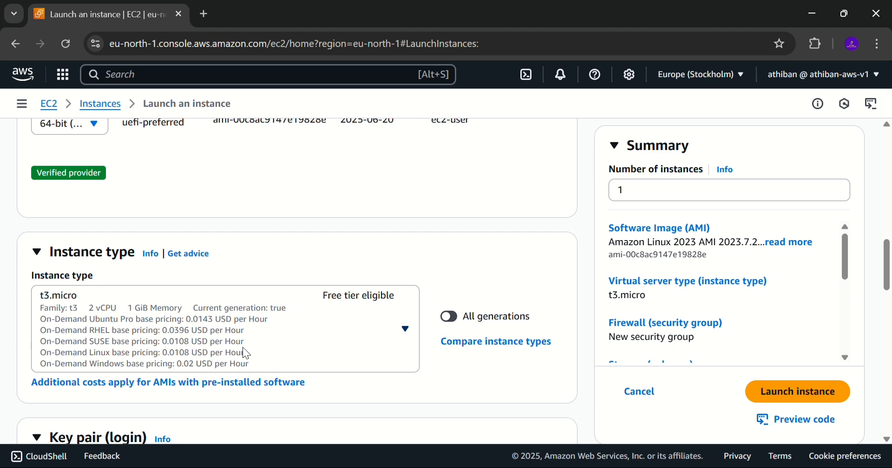
{"action": "scroll", "coordinate": [246, 354], "scroll_direction": "down", "scroll_amount": 1}
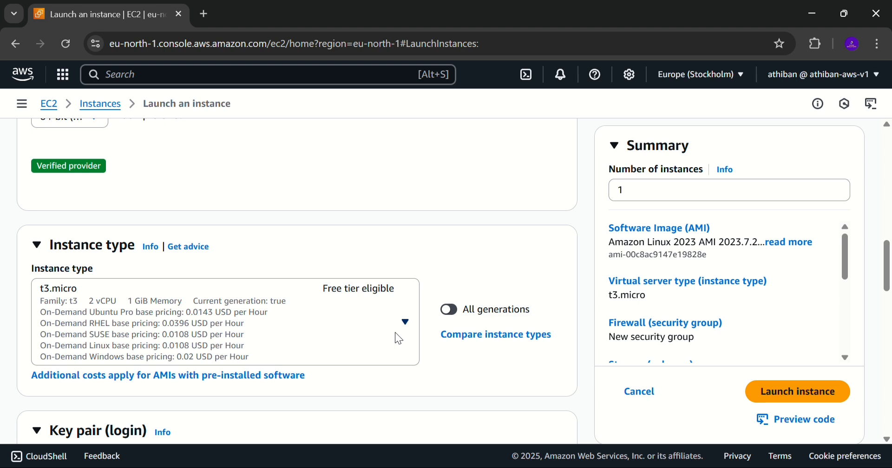
{"action": "scroll", "coordinate": [399, 338], "scroll_direction": "down", "scroll_amount": 4}
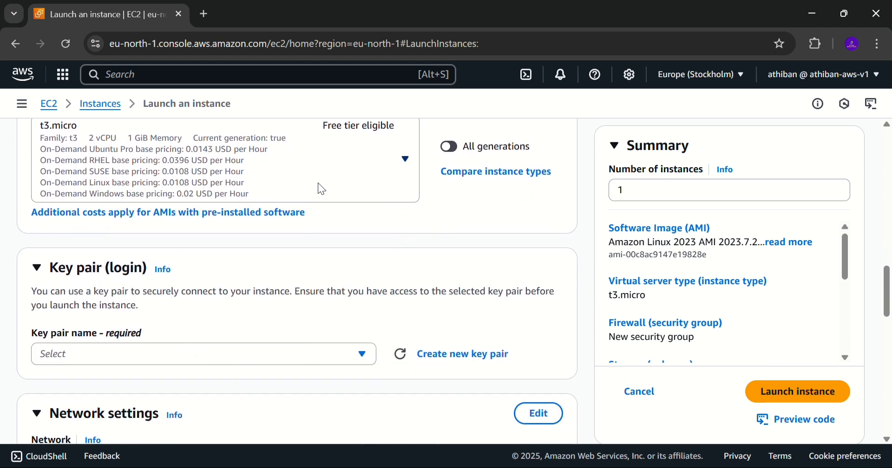
{"action": "scroll", "coordinate": [321, 189], "scroll_direction": "up", "scroll_amount": 1}
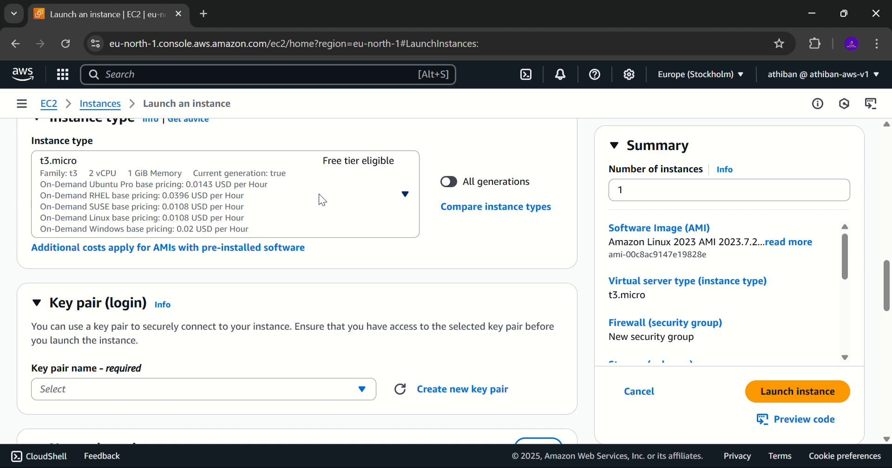
{"action": "scroll", "coordinate": [341, 250], "scroll_direction": "down", "scroll_amount": 1}
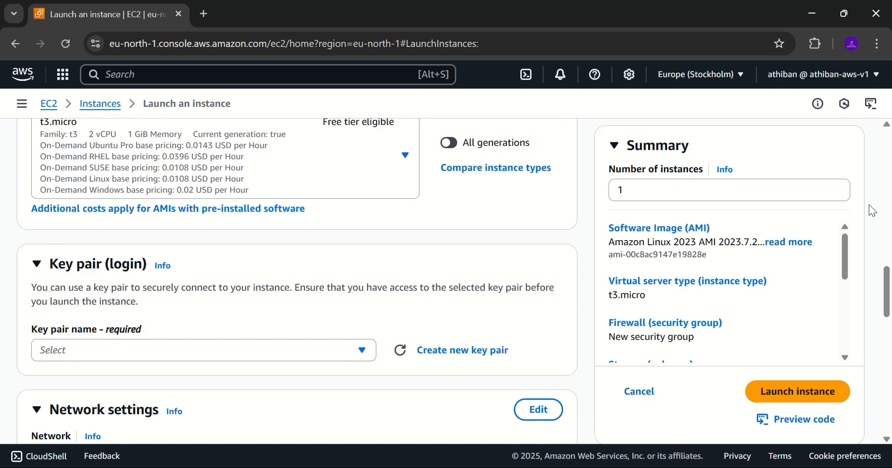
- Start a new key pair for the instance login and name it myec2keypair
{"action": "scroll", "coordinate": [422, 244], "scroll_direction": "down", "scroll_amount": 1}
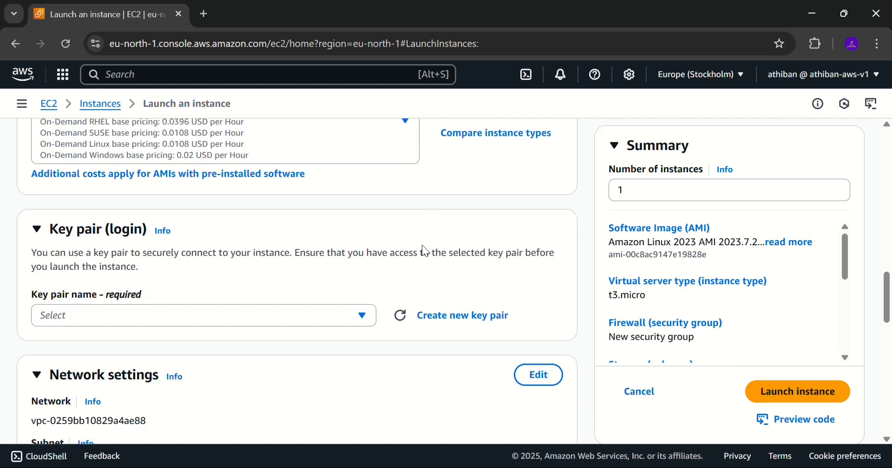
{"action": "left_click", "coordinate": [483, 307]}
{"action": "left_click", "coordinate": [425, 215]}
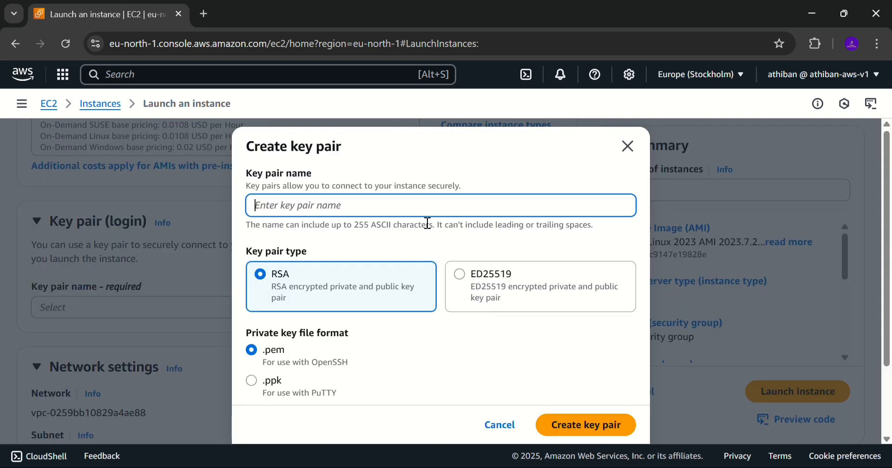
{"action": "type", "text": "m"}
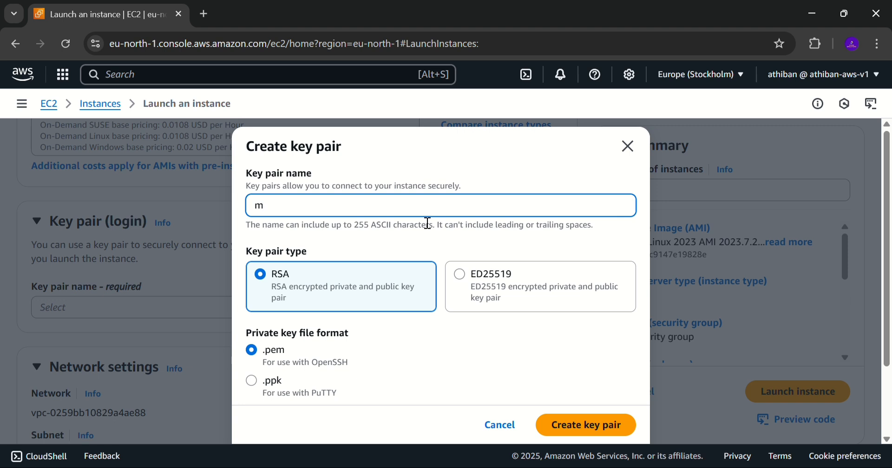
{"action": "key", "text": "BackSpace"}
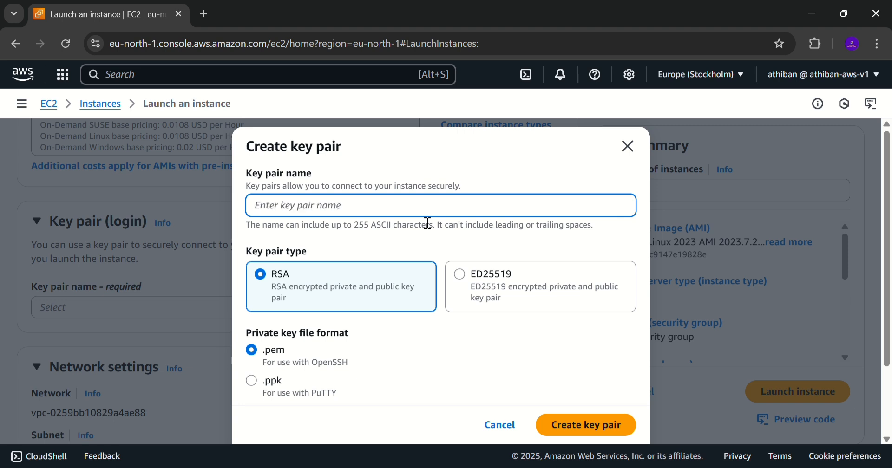
{"action": "type", "text": "mmy"}
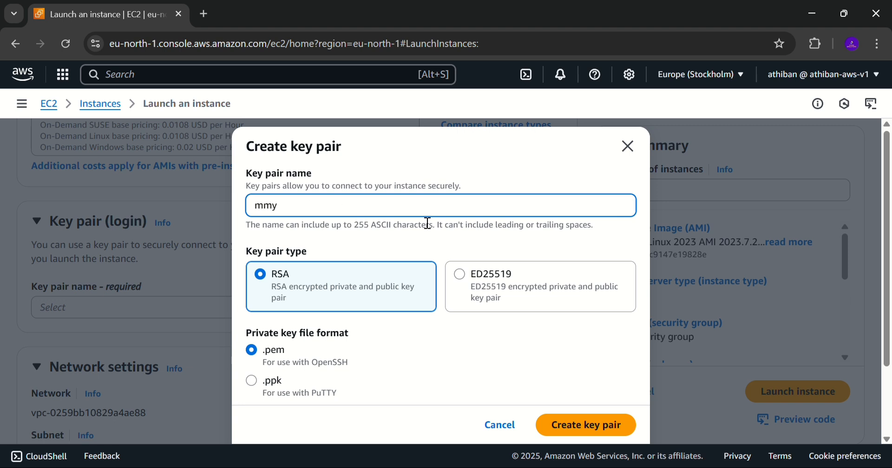
{"action": "key", "text": "BackSpace"}
{"action": "key", "text": "BackSpace"}
{"action": "type", "text": "yec2keypair"}
- Create the key pair with the RSA type and the .pem private key file format
{"action": "scroll", "coordinate": [423, 221], "scroll_direction": "down", "scroll_amount": 1}
{"action": "scroll", "coordinate": [367, 238], "scroll_direction": "down", "scroll_amount": 1}
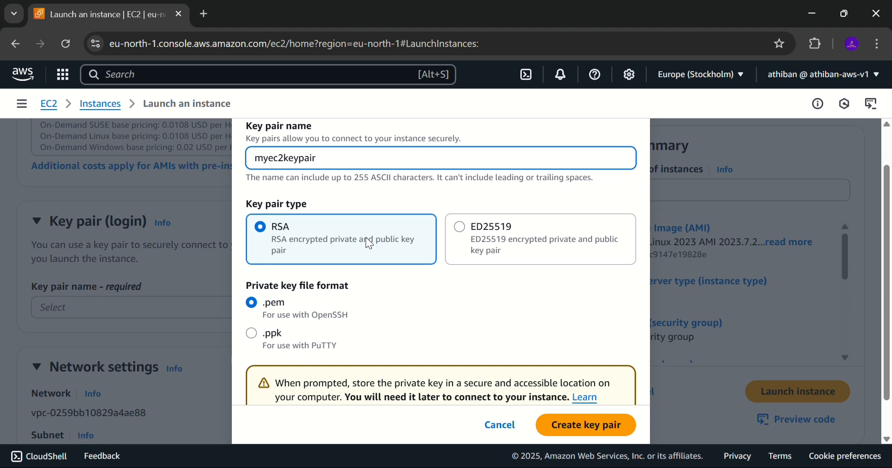
{"action": "scroll", "coordinate": [366, 238], "scroll_direction": "down", "scroll_amount": 1}
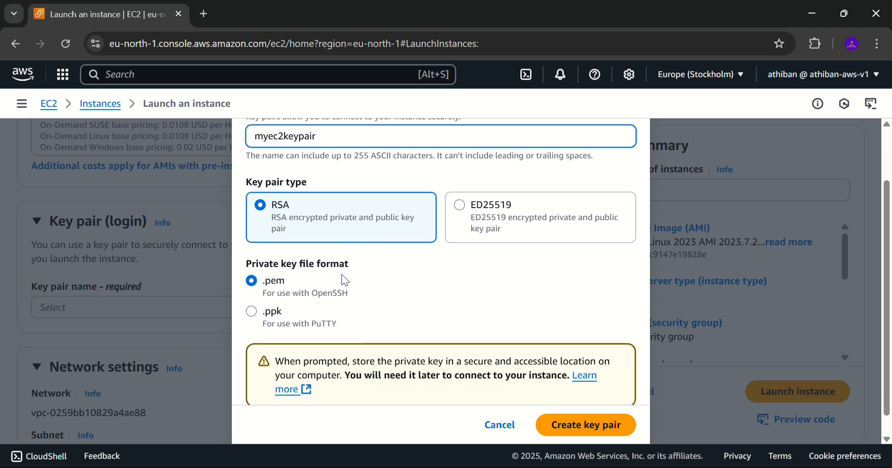
{"action": "scroll", "coordinate": [307, 288], "scroll_direction": "down", "scroll_amount": 1}
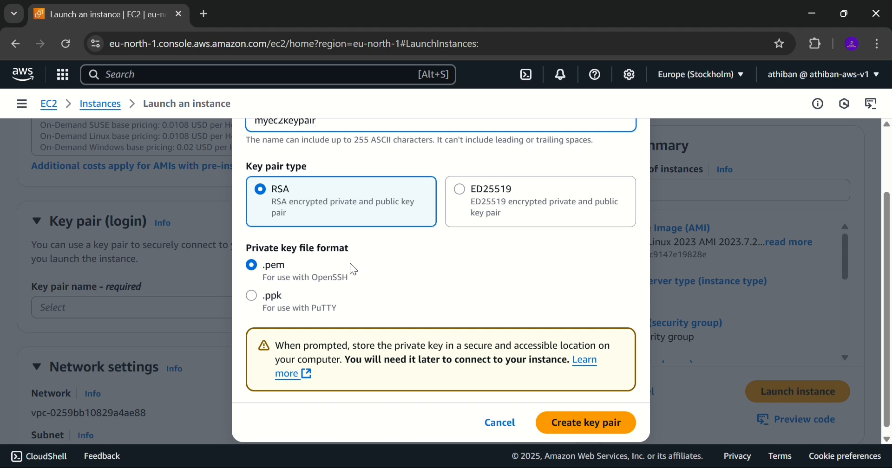
{"action": "scroll", "coordinate": [349, 263], "scroll_direction": "down", "scroll_amount": 1}
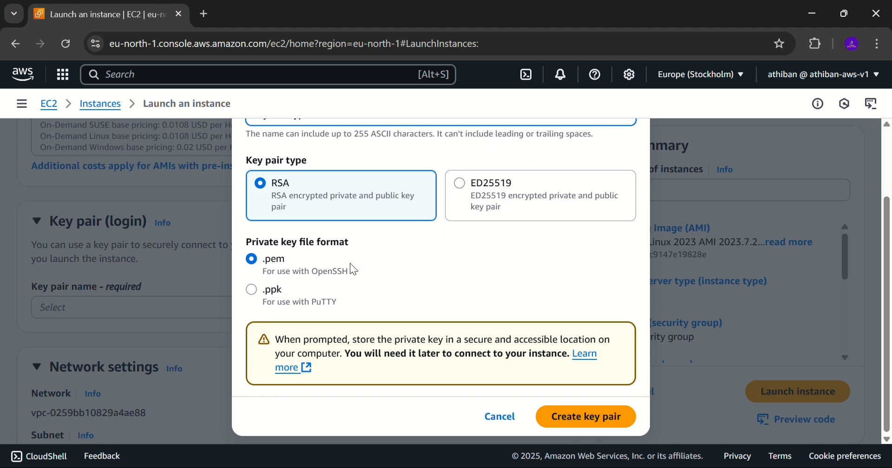
{"action": "left_click", "coordinate": [575, 422]}
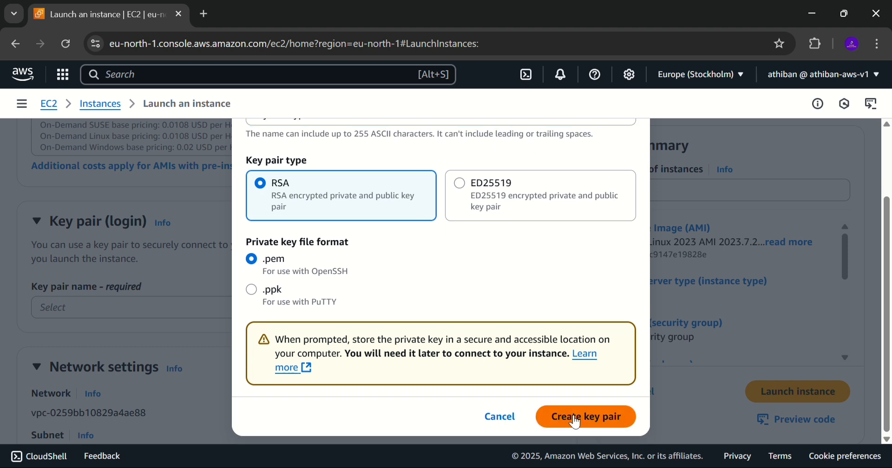
{"action": "left_click", "coordinate": [570, 415]}
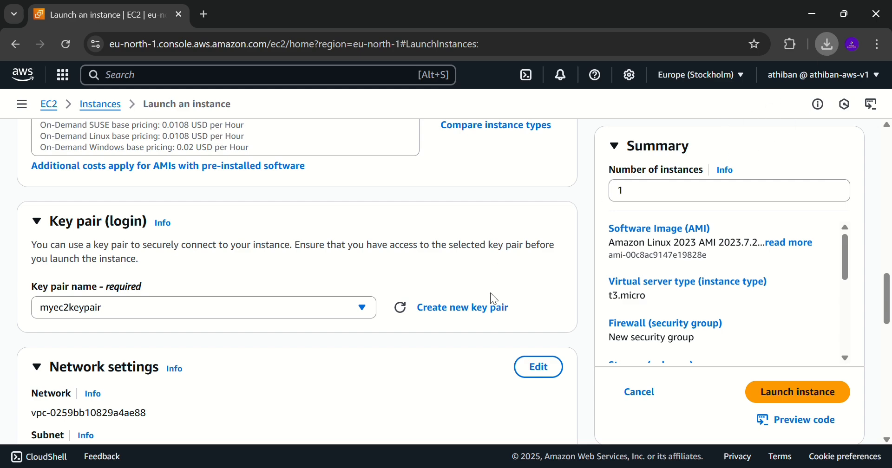
- Allow HTTPS and HTTP traffic from the internet in the new security group, keeping SSH allowed from anywhere
{"action": "scroll", "coordinate": [492, 291], "scroll_direction": "down", "scroll_amount": 2}
{"action": "scroll", "coordinate": [493, 294], "scroll_direction": "down", "scroll_amount": 3}
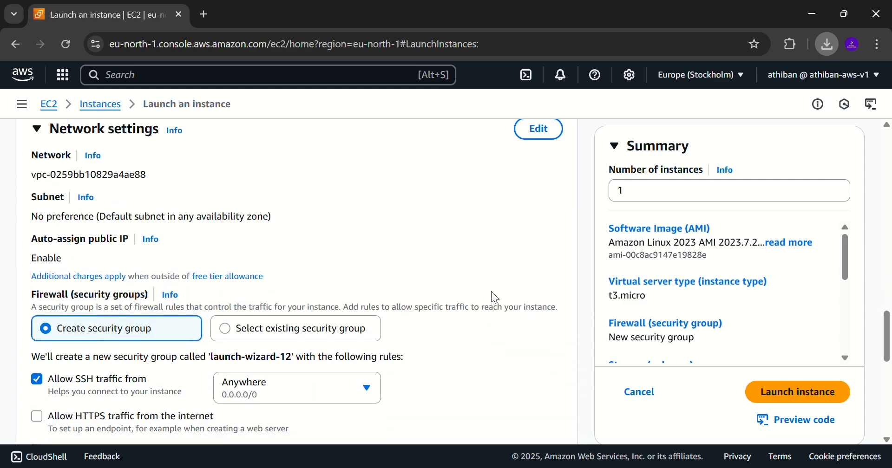
{"action": "scroll", "coordinate": [315, 268], "scroll_direction": "down", "scroll_amount": 1}
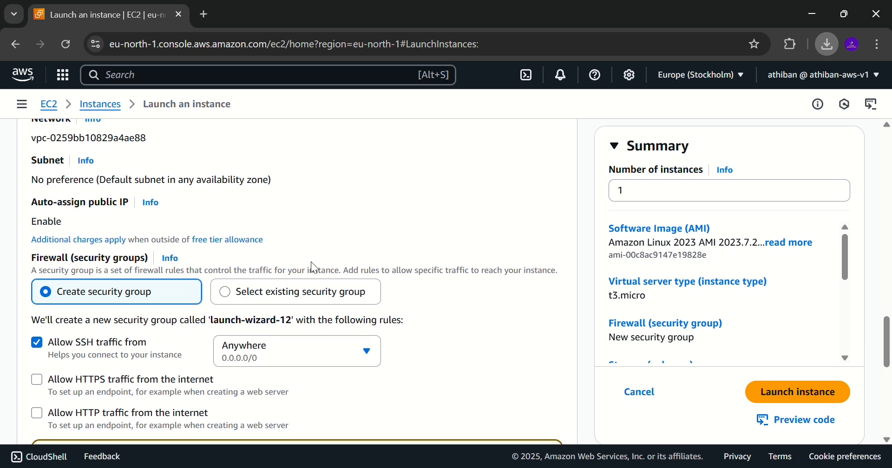
{"action": "scroll", "coordinate": [315, 268], "scroll_direction": "down", "scroll_amount": 1}
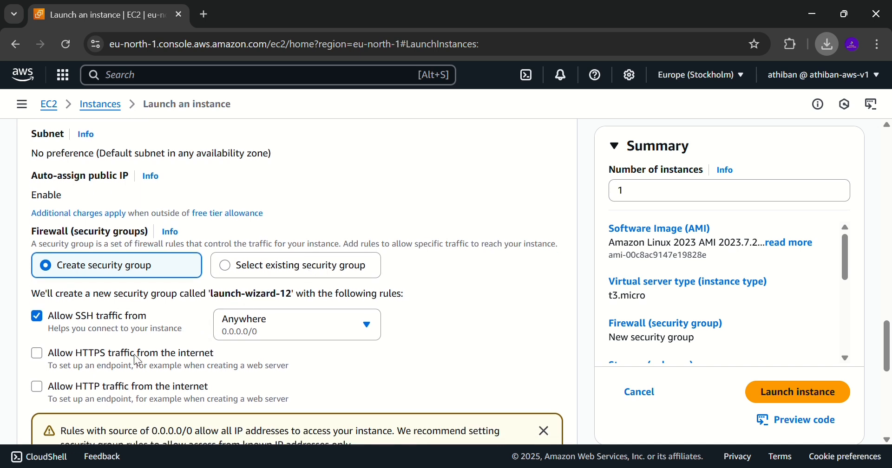
{"action": "scroll", "coordinate": [138, 361], "scroll_direction": "down", "scroll_amount": 1}
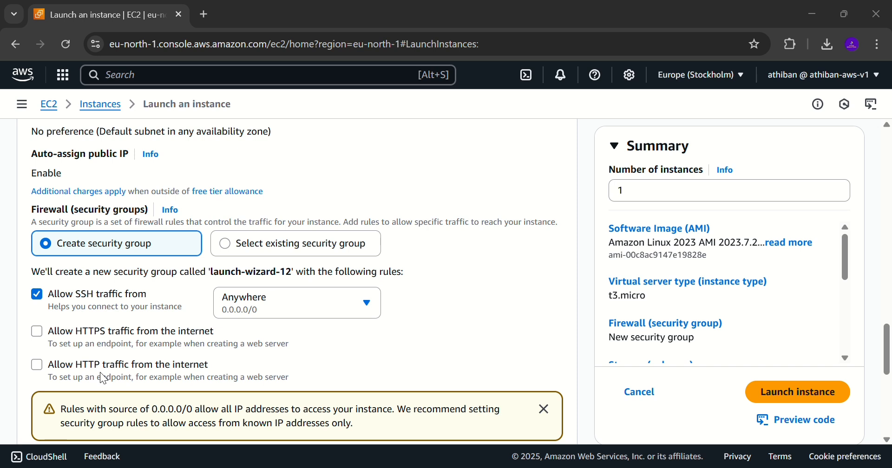
{"action": "left_click", "coordinate": [37, 332]}
{"action": "left_click", "coordinate": [38, 331]}
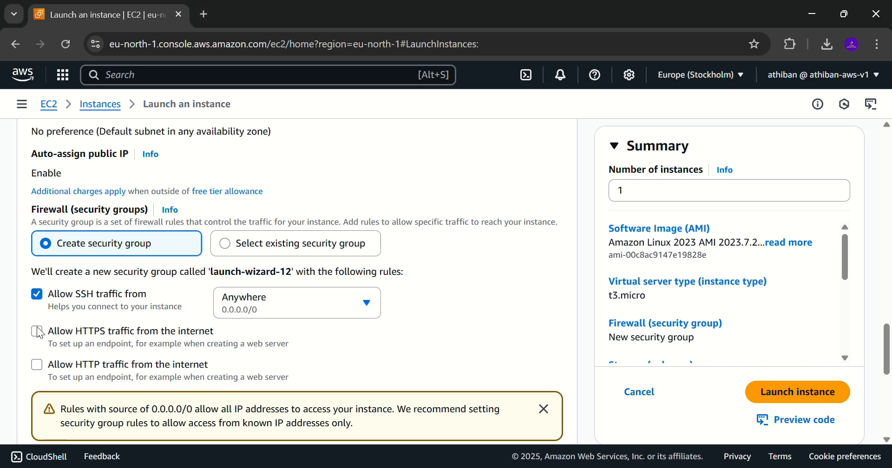
{"action": "left_click", "coordinate": [38, 331]}
{"action": "left_click", "coordinate": [37, 365]}
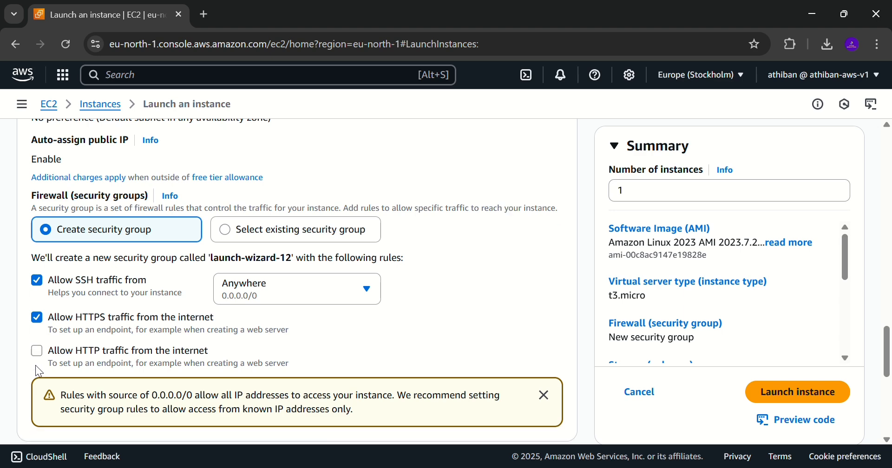
- Keep the 8 GiB gp3 root volume in the storage configuration and launch the instance
{"action": "scroll", "coordinate": [37, 367], "scroll_direction": "down", "scroll_amount": 1}
{"action": "scroll", "coordinate": [37, 370], "scroll_direction": "down", "scroll_amount": 4}
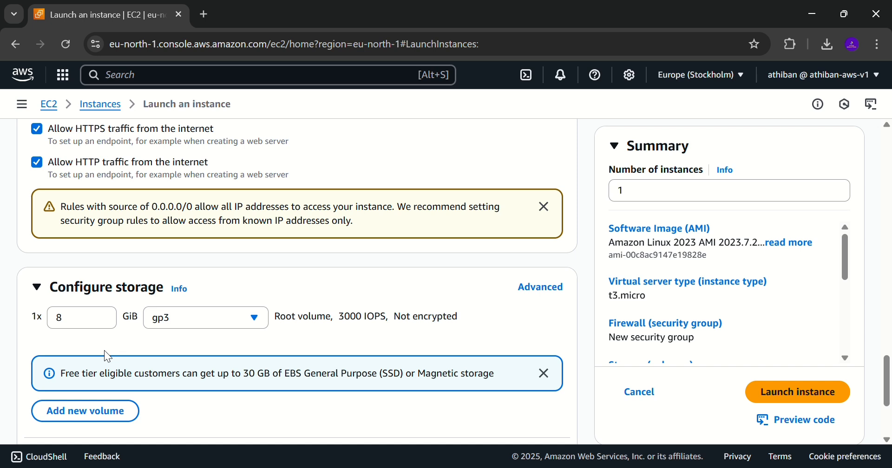
{"action": "scroll", "coordinate": [104, 350], "scroll_direction": "down", "scroll_amount": 1}
{"action": "scroll", "coordinate": [203, 321], "scroll_direction": "down", "scroll_amount": 1}
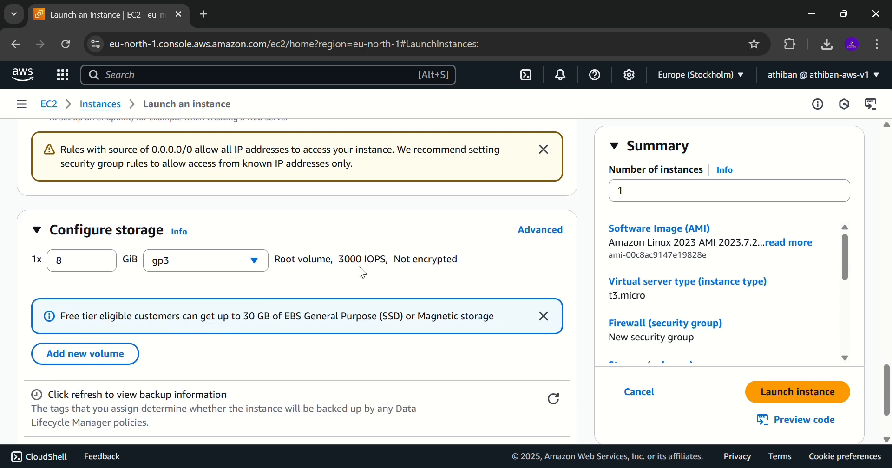
{"action": "scroll", "coordinate": [362, 272], "scroll_direction": "down", "scroll_amount": 2}
{"action": "scroll", "coordinate": [363, 273], "scroll_direction": "down", "scroll_amount": 1}
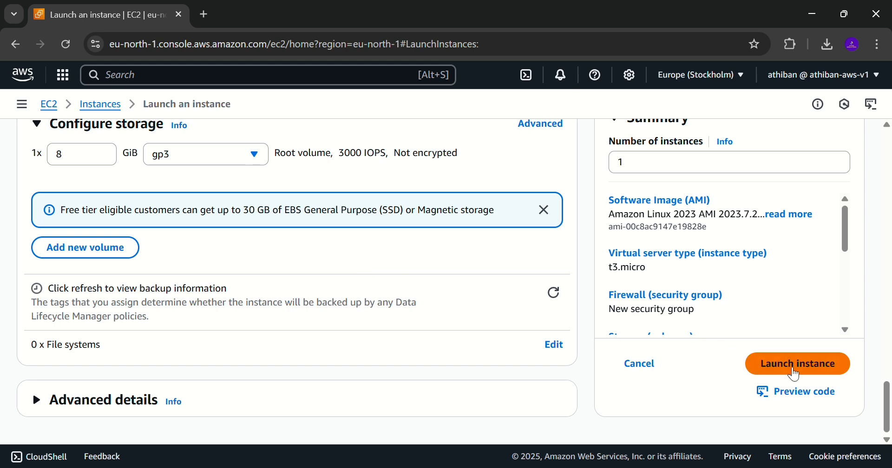
{"action": "left_click", "coordinate": [795, 372]}
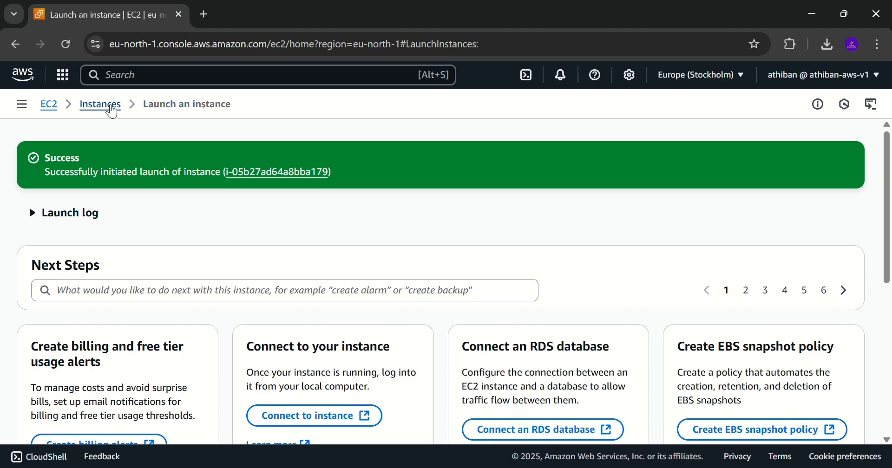
- Go to the list of EC2 instances and select myfirstec2
{"action": "left_click", "coordinate": [111, 110]}
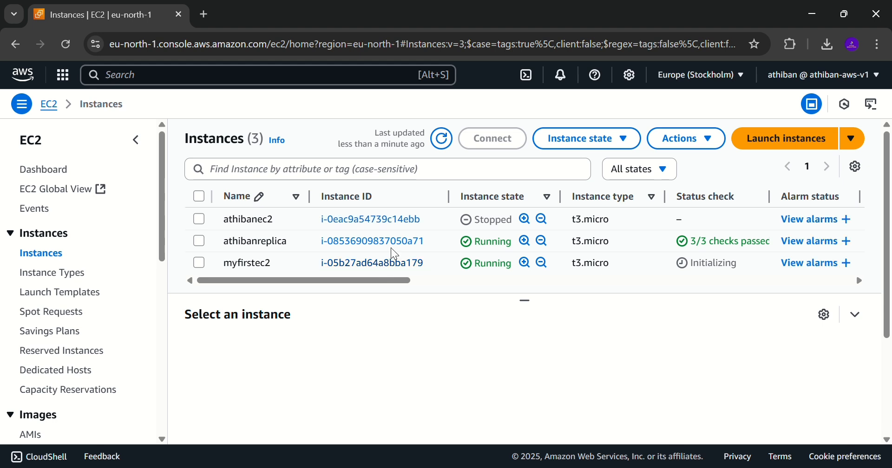
{"action": "scroll", "coordinate": [394, 251], "scroll_direction": "down", "scroll_amount": 1}
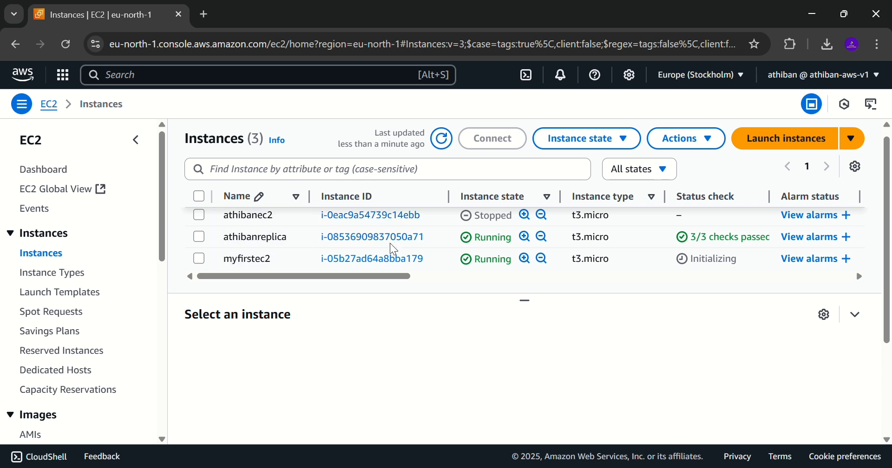
{"action": "left_click", "coordinate": [200, 259]}
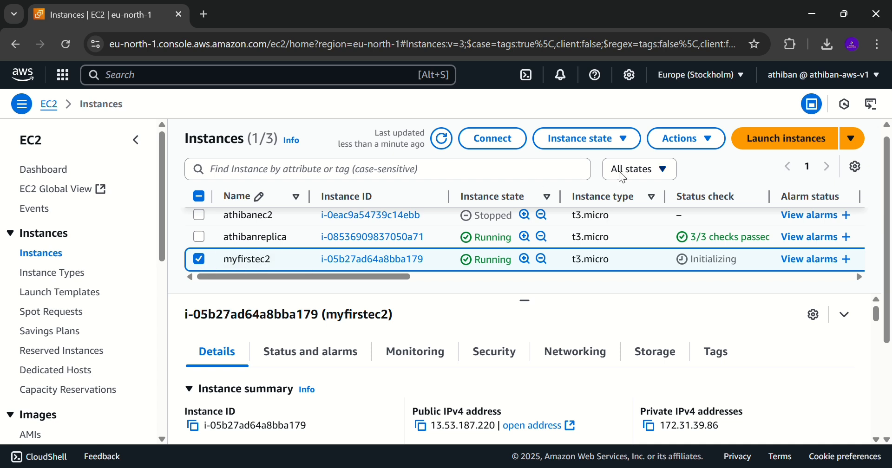
- View the SSH client connection instructions for myfirstec2 and return to the instances list
{"action": "left_click", "coordinate": [690, 149]}
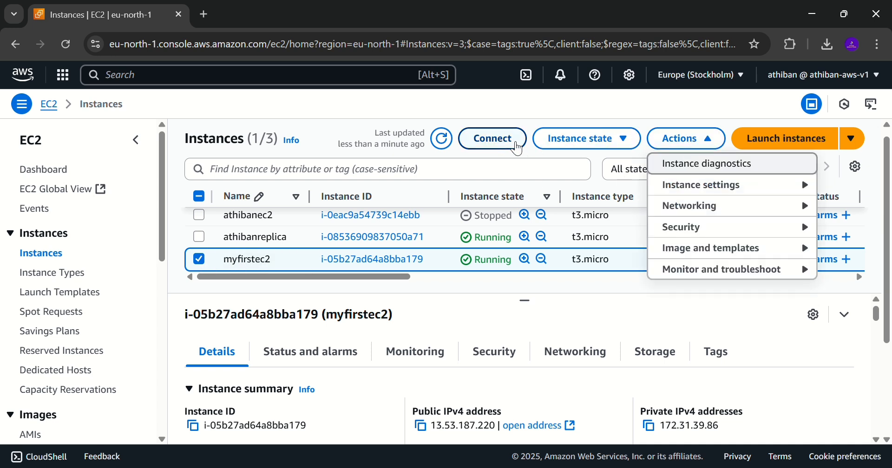
{"action": "left_click", "coordinate": [517, 148]}
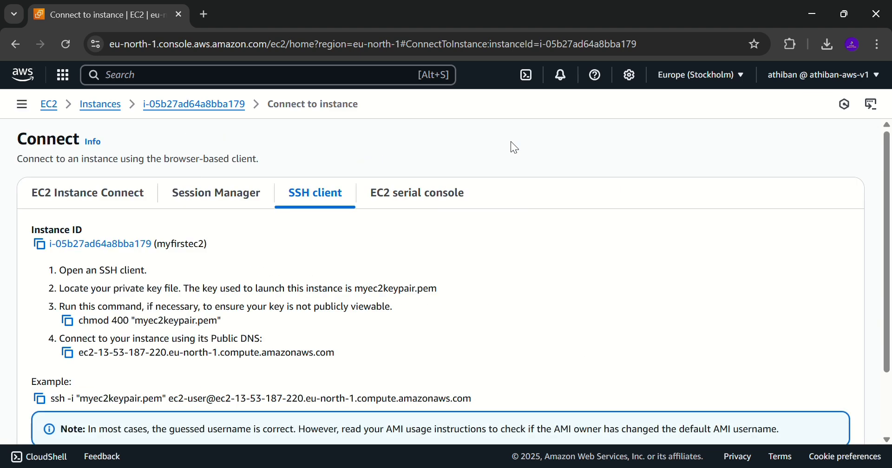
{"action": "left_click", "coordinate": [113, 109]}
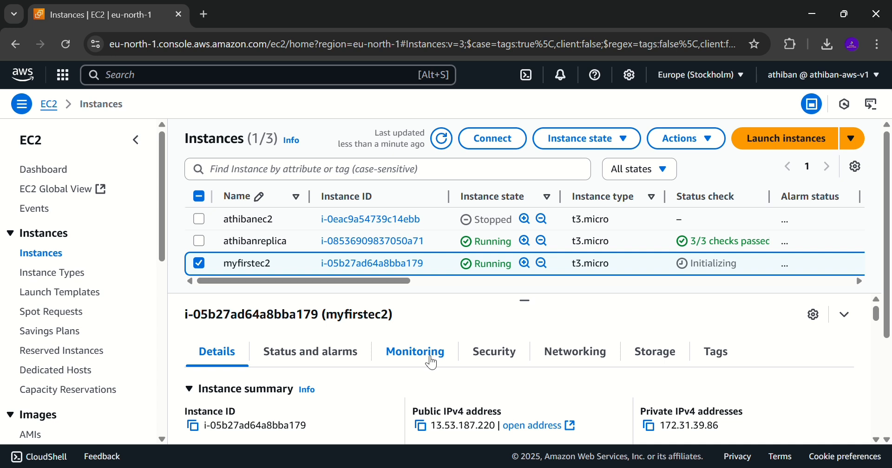
- Examine the status checks, alarms and monitoring information of myfirstec2
{"action": "left_click", "coordinate": [327, 363]}
{"action": "scroll", "coordinate": [405, 378], "scroll_direction": "down", "scroll_amount": 2}
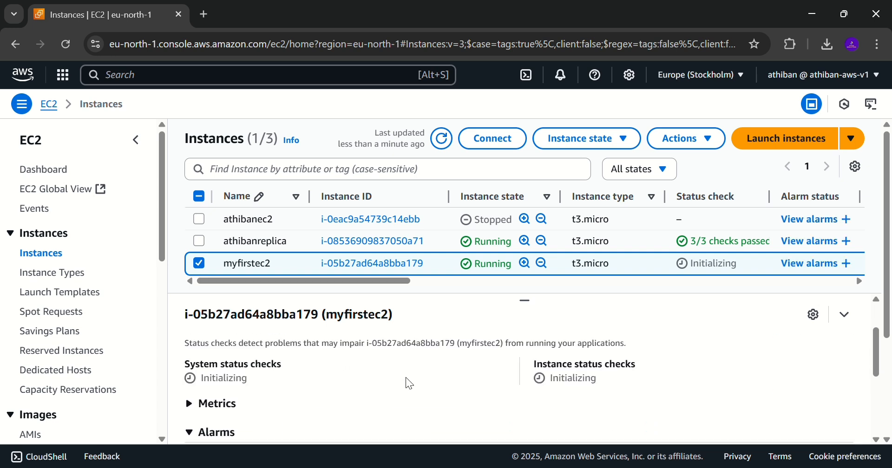
{"action": "scroll", "coordinate": [407, 380], "scroll_direction": "up", "scroll_amount": 2}
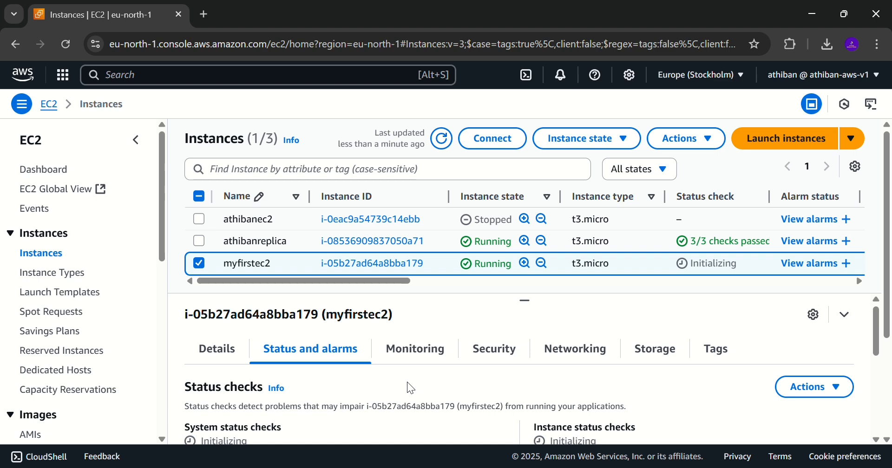
{"action": "left_click", "coordinate": [438, 356]}
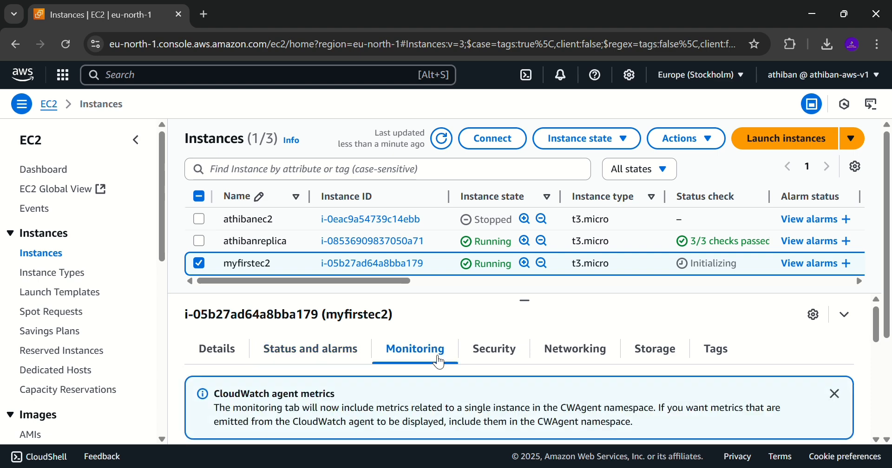
{"action": "scroll", "coordinate": [433, 355], "scroll_direction": "down", "scroll_amount": 1}
{"action": "scroll", "coordinate": [478, 357], "scroll_direction": "up", "scroll_amount": 1}
- Open the launch-wizard-12 security group from the instance's security details and examine its inbound rule types
{"action": "left_click", "coordinate": [520, 365]}
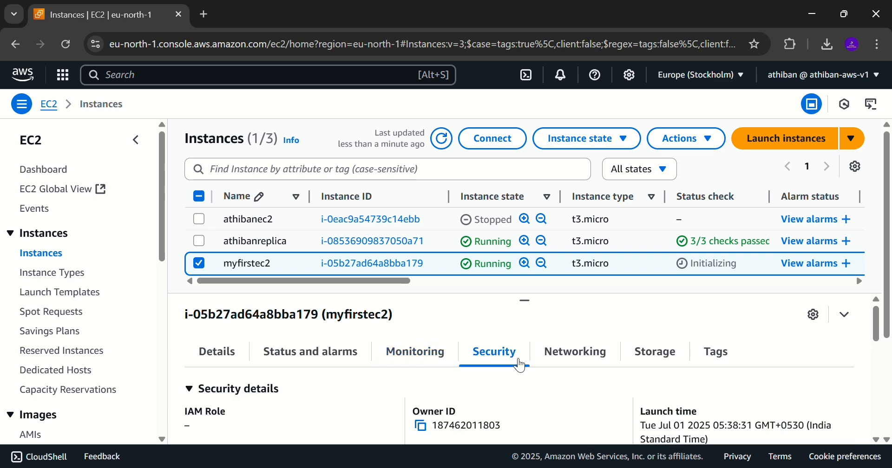
{"action": "scroll", "coordinate": [563, 390], "scroll_direction": "down", "scroll_amount": 3}
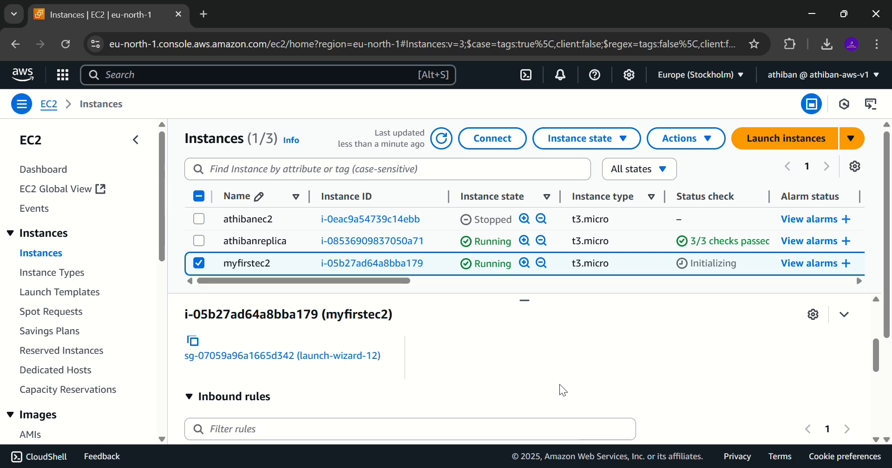
{"action": "scroll", "coordinate": [511, 394], "scroll_direction": "up", "scroll_amount": 1}
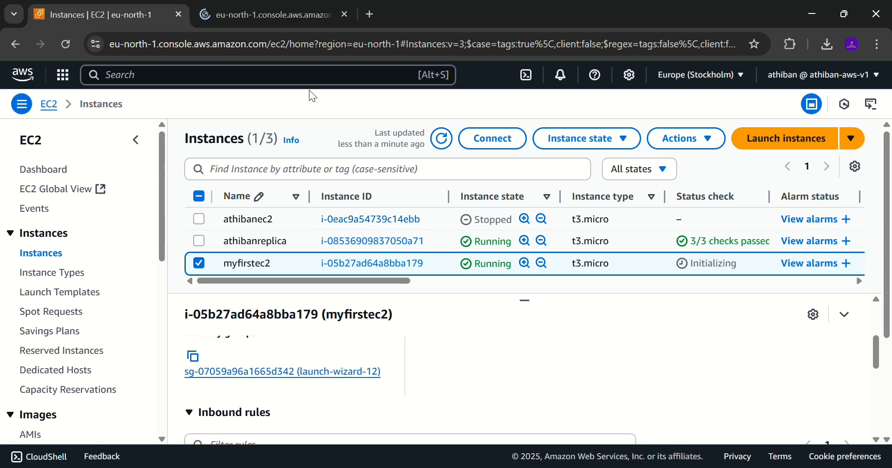
{"action": "left_click", "coordinate": [272, 13]}
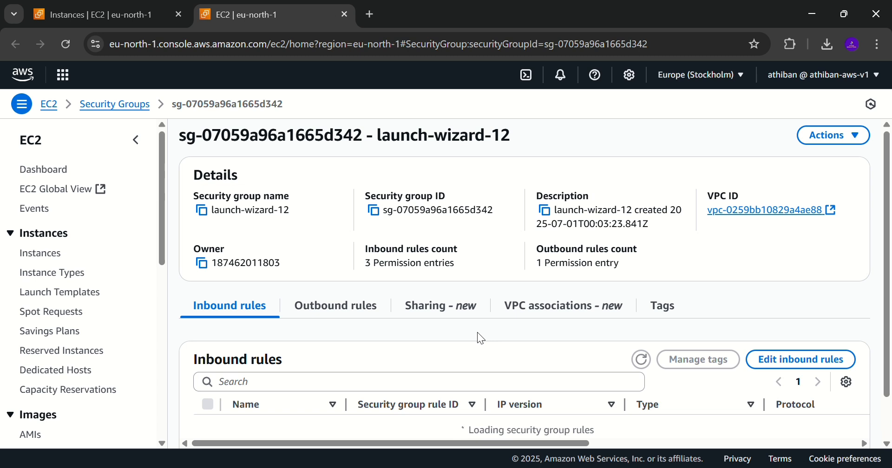
{"action": "scroll", "coordinate": [481, 338], "scroll_direction": "down", "scroll_amount": 2}
{"action": "scroll", "coordinate": [478, 332], "scroll_direction": "down", "scroll_amount": 2}
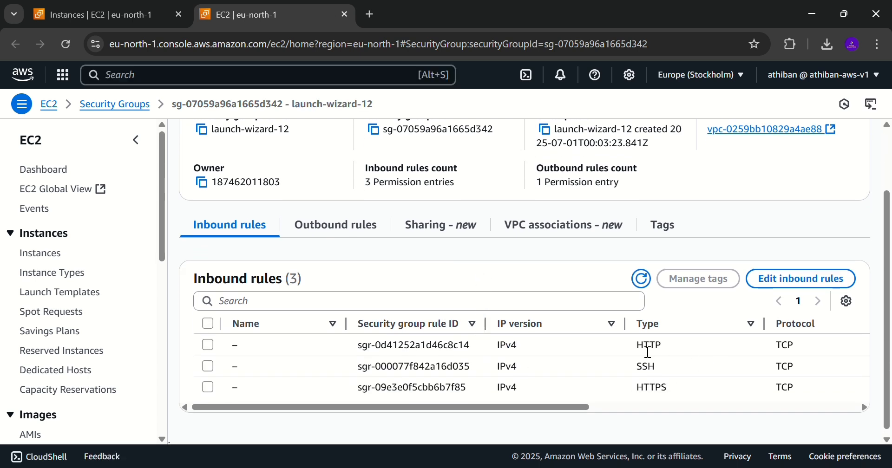
{"action": "double_click", "coordinate": [659, 345]}
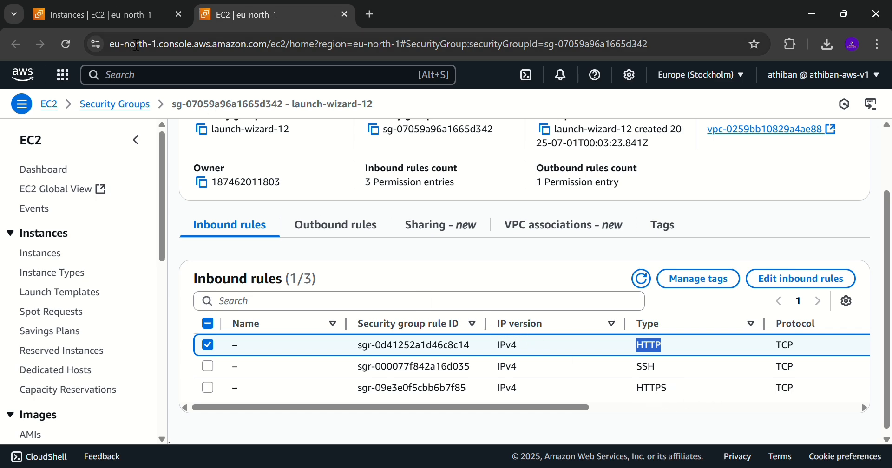
- Return to the instances page and examine the port range, protocol and source of the inbound rules for myfirstec2
{"action": "left_click", "coordinate": [113, 2]}
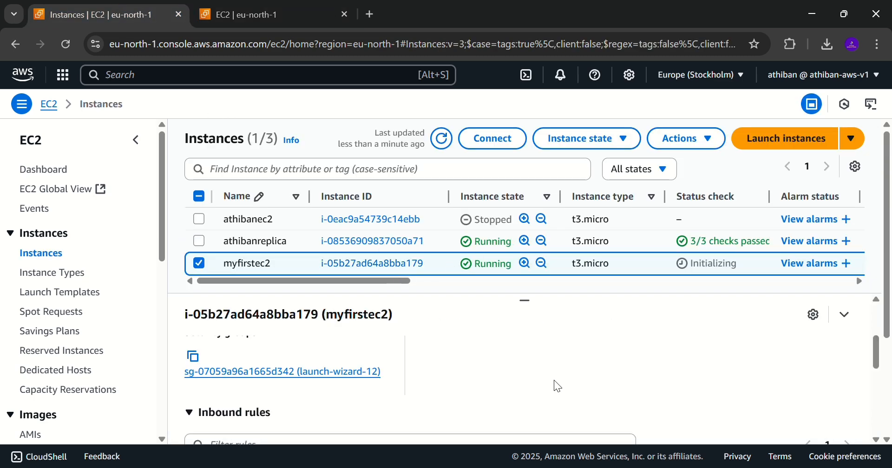
{"action": "scroll", "coordinate": [554, 380], "scroll_direction": "down", "scroll_amount": 2}
{"action": "left_click_drag", "start_coordinate": [559, 392], "coordinate": [607, 404]}
{"action": "scroll", "coordinate": [607, 403], "scroll_direction": "down", "scroll_amount": 1}
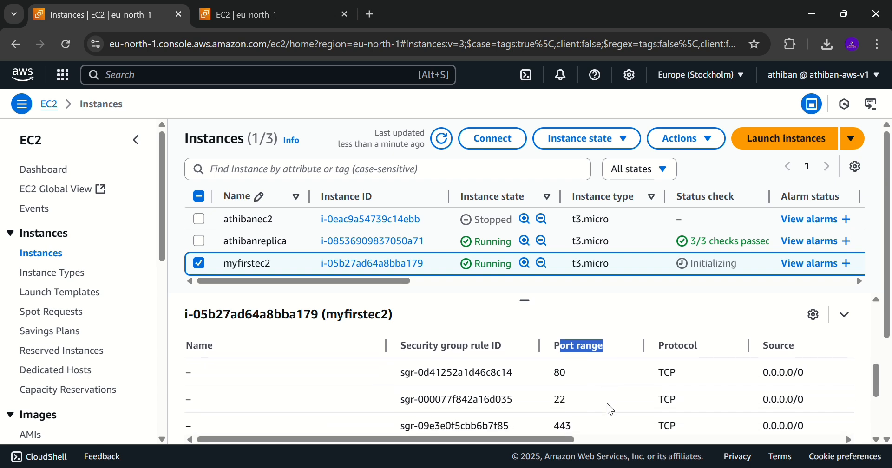
{"action": "scroll", "coordinate": [607, 404], "scroll_direction": "up", "scroll_amount": 3}
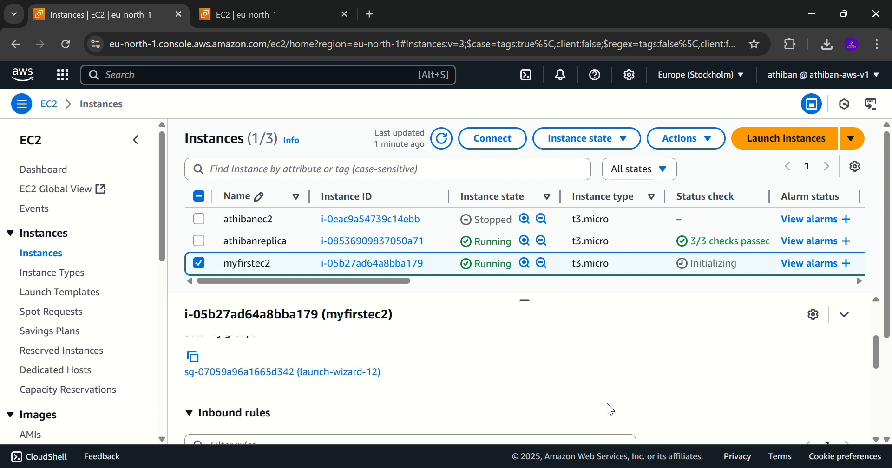
- Examine the storage details of myfirstec2, including the root device type and the attached volume's size and state
{"action": "scroll", "coordinate": [607, 403], "scroll_direction": "up", "scroll_amount": 5}
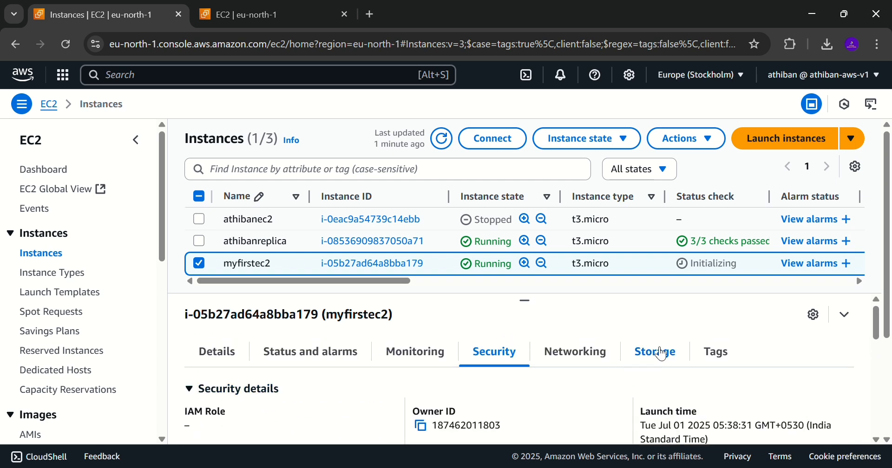
{"action": "left_click", "coordinate": [662, 354]}
{"action": "scroll", "coordinate": [580, 406], "scroll_direction": "down", "scroll_amount": 1}
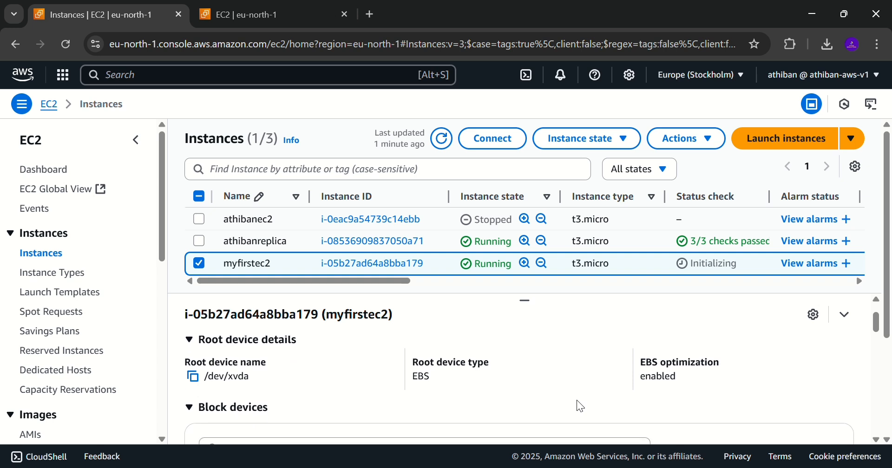
{"action": "triple_click", "coordinate": [408, 381]}
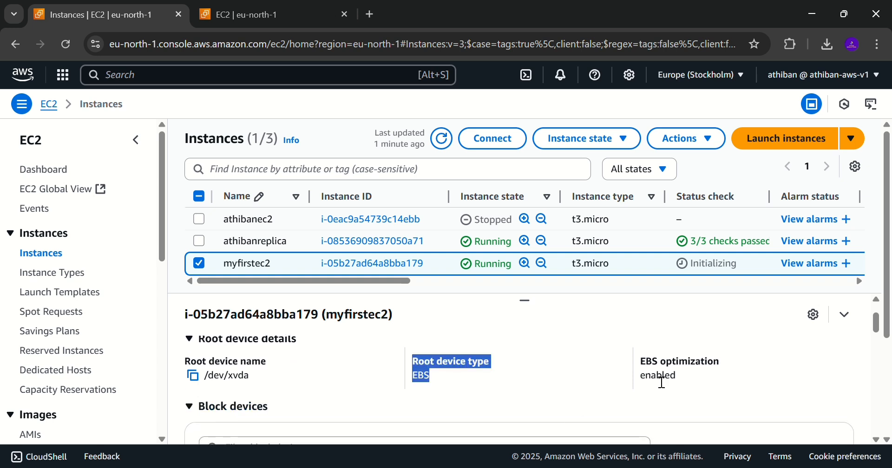
{"action": "scroll", "coordinate": [609, 396], "scroll_direction": "down", "scroll_amount": 1}
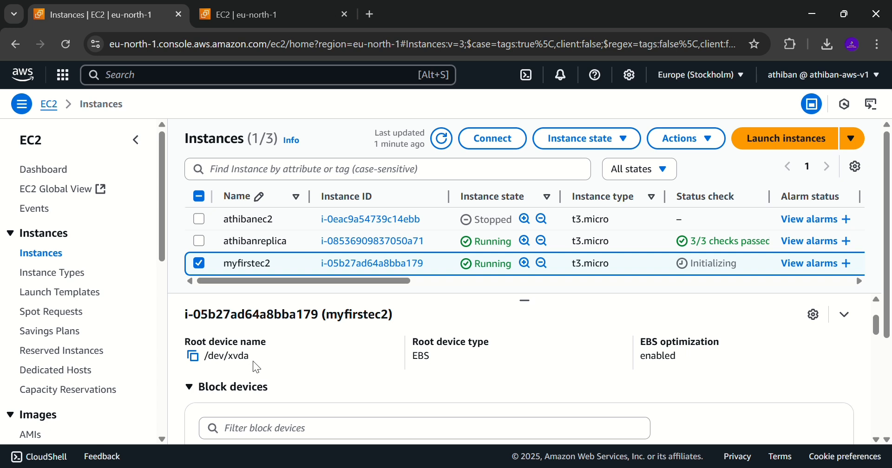
{"action": "scroll", "coordinate": [317, 379], "scroll_direction": "down", "scroll_amount": 2}
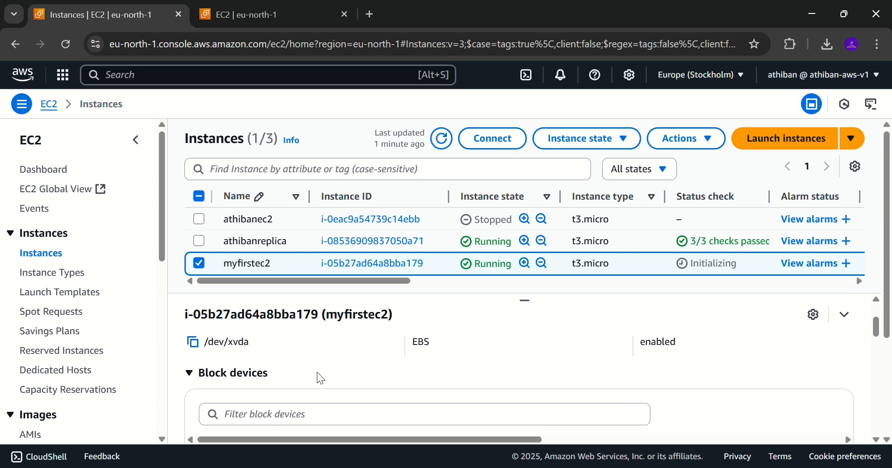
{"action": "scroll", "coordinate": [316, 372], "scroll_direction": "down", "scroll_amount": 4}
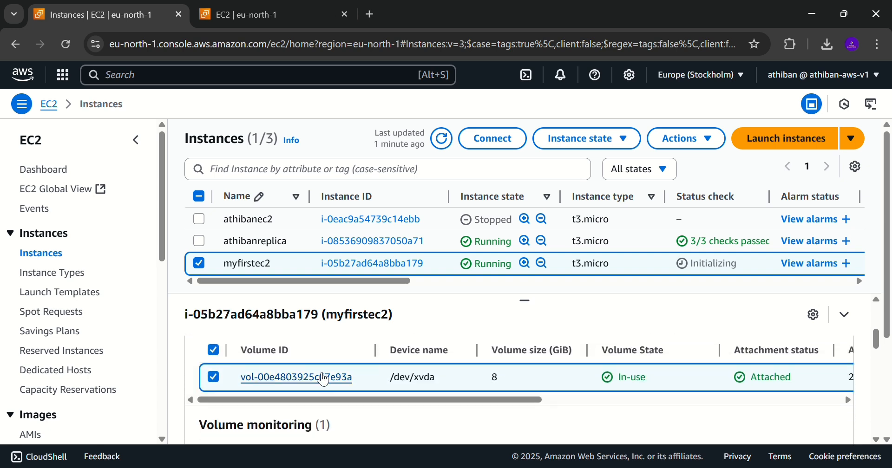
{"action": "scroll", "coordinate": [446, 380], "scroll_direction": "right", "scroll_amount": 1}
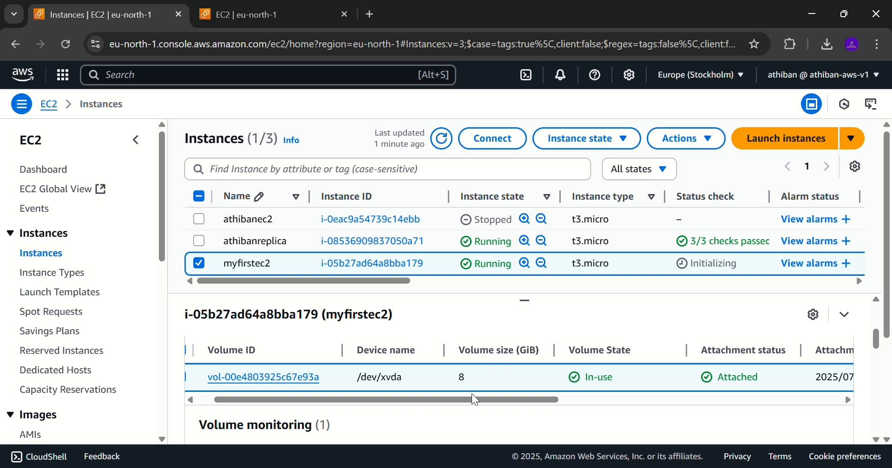
- Examine the attached volume's attachment status, attachment time, encryption and KMS key columns, plus the volume monitoring graphs of myfirstec2
{"action": "scroll", "coordinate": [506, 388], "scroll_direction": "right", "scroll_amount": 3}
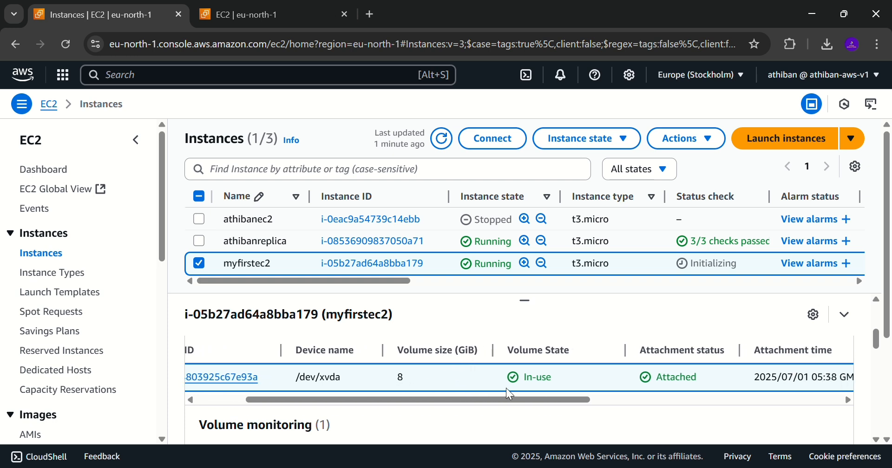
{"action": "scroll", "coordinate": [506, 388], "scroll_direction": "left", "scroll_amount": 2}
{"action": "scroll", "coordinate": [505, 388], "scroll_direction": "right", "scroll_amount": 3}
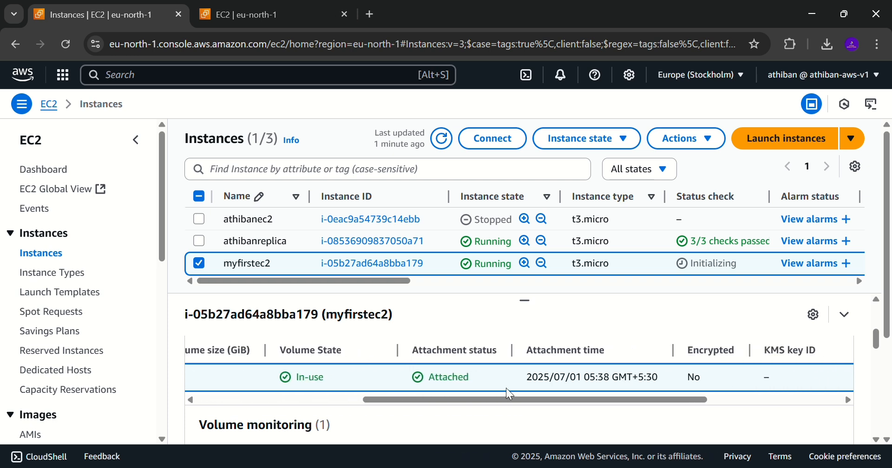
{"action": "scroll", "coordinate": [506, 388], "scroll_direction": "left", "scroll_amount": 6}
{"action": "scroll", "coordinate": [506, 388], "scroll_direction": "down", "scroll_amount": 2}
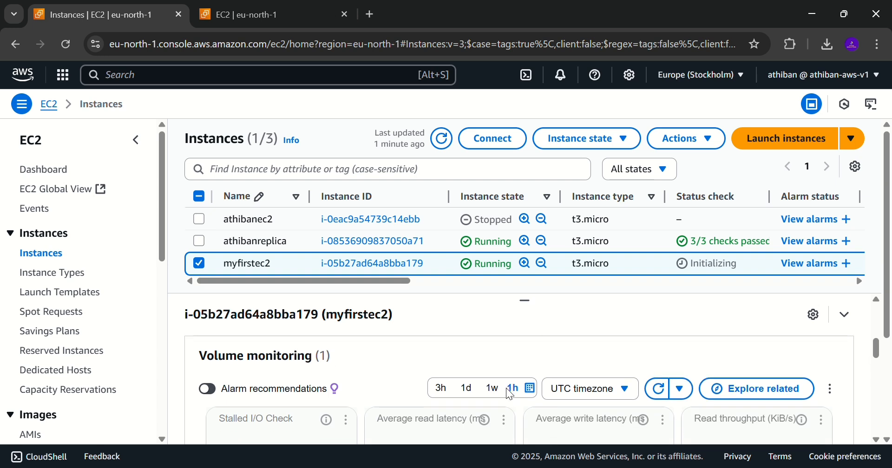
{"action": "scroll", "coordinate": [506, 389], "scroll_direction": "down", "scroll_amount": 2}
{"action": "scroll", "coordinate": [570, 305], "scroll_direction": "down", "scroll_amount": 2}
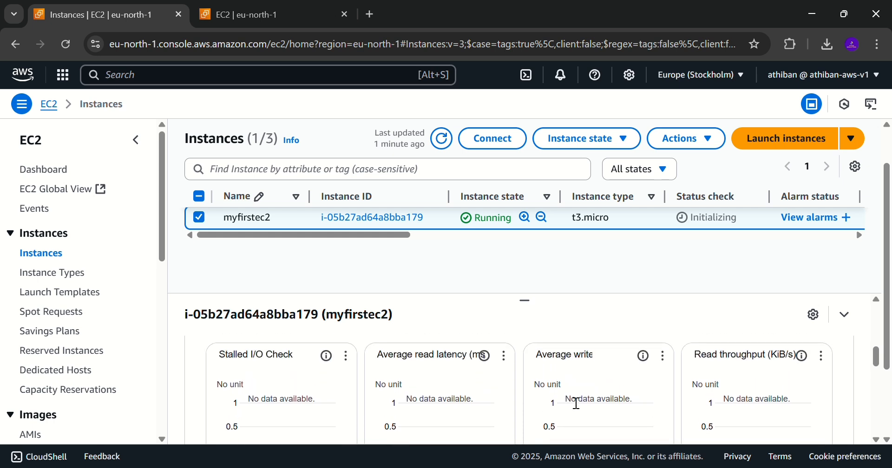
{"action": "scroll", "coordinate": [576, 403], "scroll_direction": "up", "scroll_amount": 5}
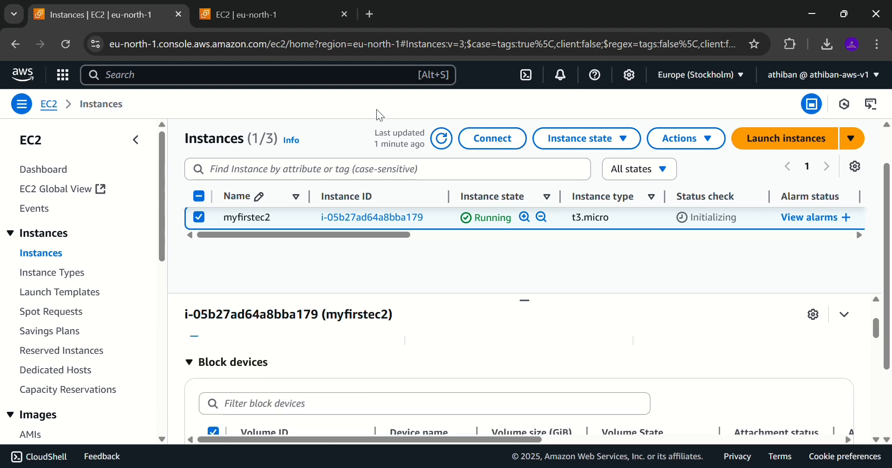
- Connect to myfirstec2 through EC2 Instance Connect, using its public IPv4 address and the username ec2-user
{"action": "left_click", "coordinate": [281, 14]}
{"action": "left_click", "coordinate": [138, 7]}
{"action": "left_click", "coordinate": [506, 137]}
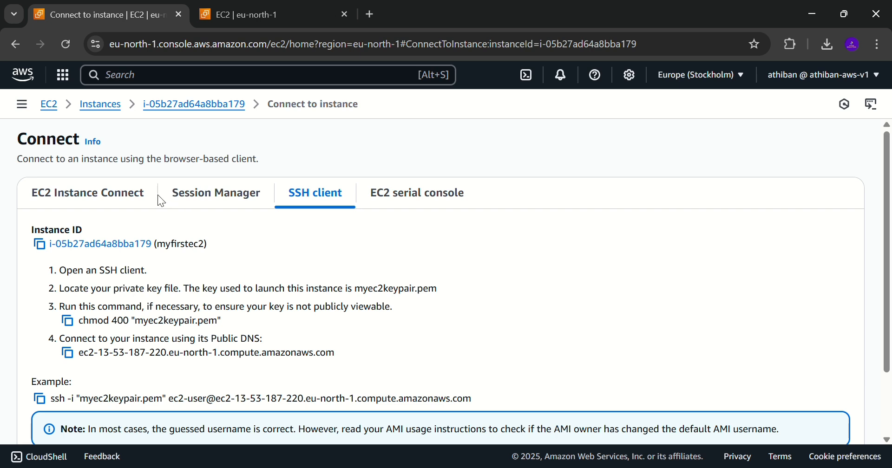
{"action": "left_click", "coordinate": [122, 208]}
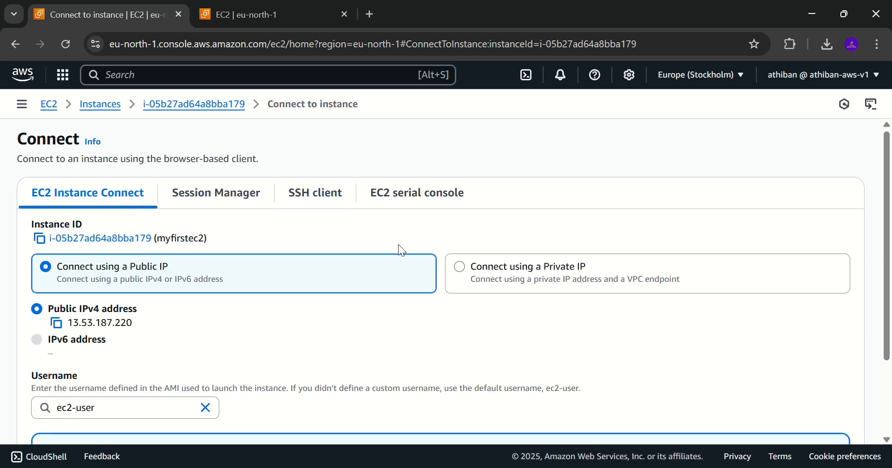
{"action": "scroll", "coordinate": [398, 246], "scroll_direction": "down", "scroll_amount": 3}
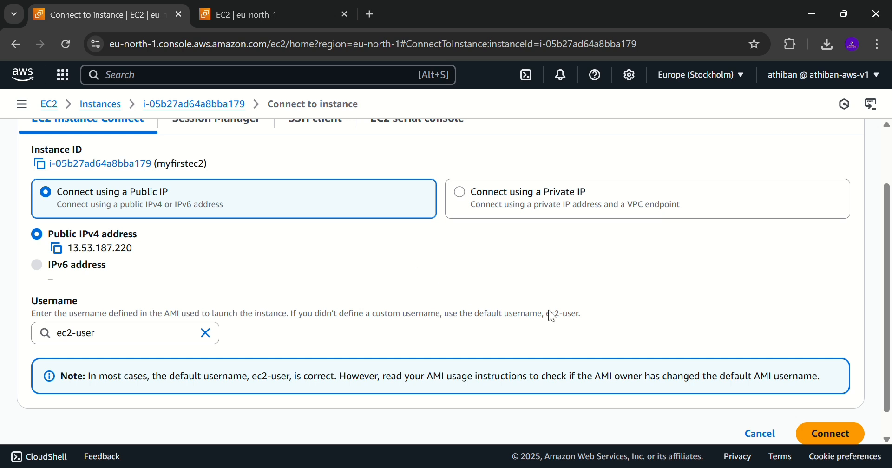
{"action": "left_click", "coordinate": [839, 440]}
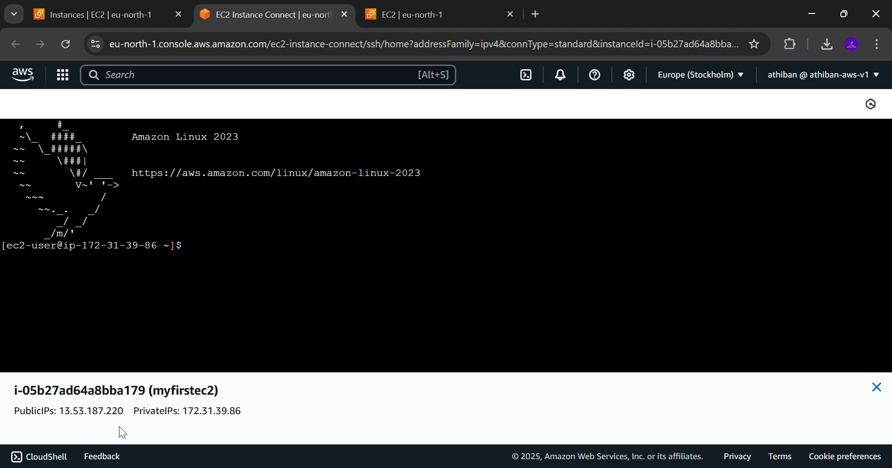
- Check the connected instance's public IP and switch the terminal session to the root user with sudo su
{"action": "double_click", "coordinate": [101, 422]}
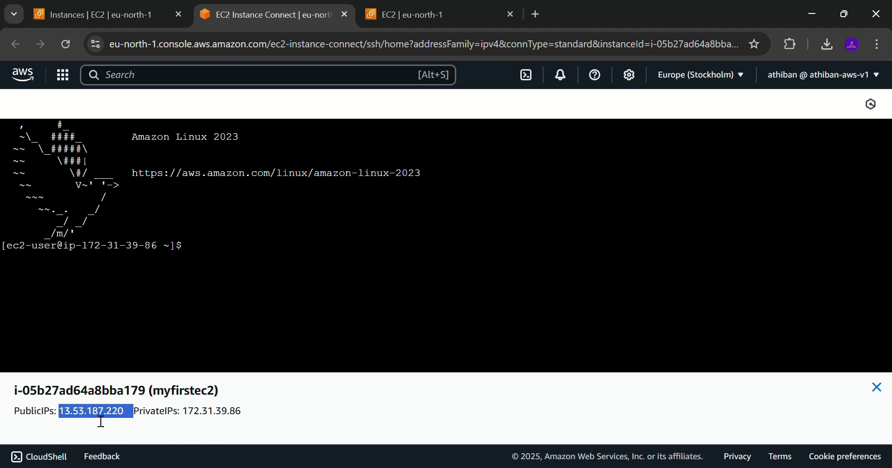
{"action": "left_click", "coordinate": [185, 415]}
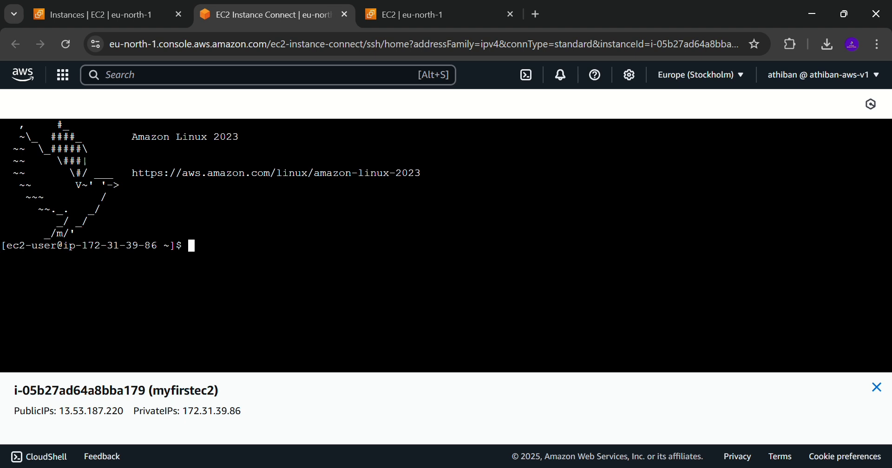
{"action": "type", "text": "sudo su"}
{"action": "key", "text": "Return"}
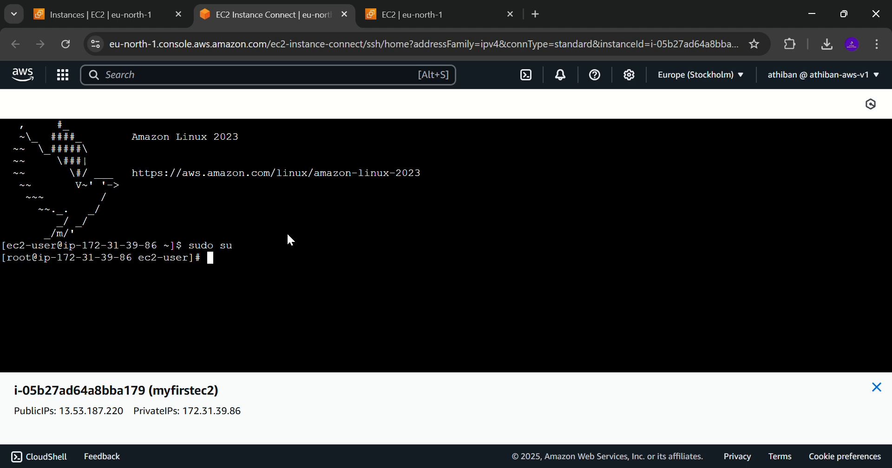
- Run free -ht in the terminal and examine the instance's total, used and free memory
{"action": "type", "text": "free -ht"}
{"action": "key", "text": "Return"}
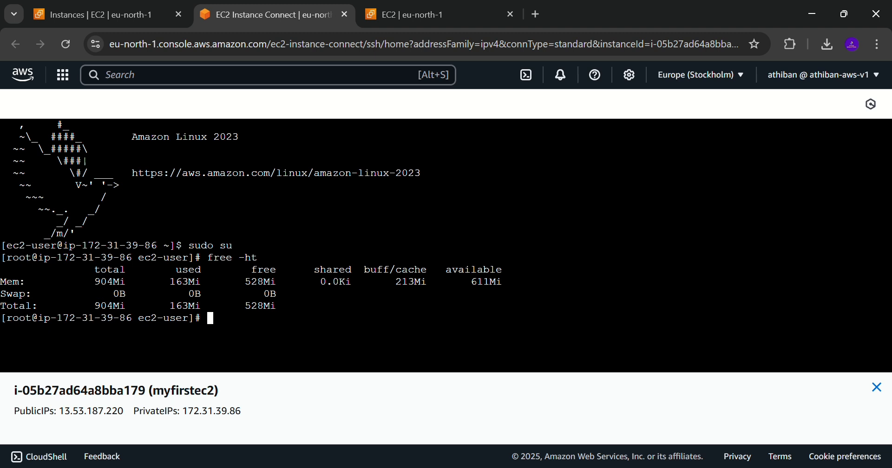
{"action": "left_click_drag", "start_coordinate": [313, 295], "coordinate": [120, 295]}
{"action": "left_click", "coordinate": [120, 296]}
- Run nproc in the terminal and examine the number of processing units
{"action": "type", "text": "nproc"}
{"action": "key", "text": "Return"}
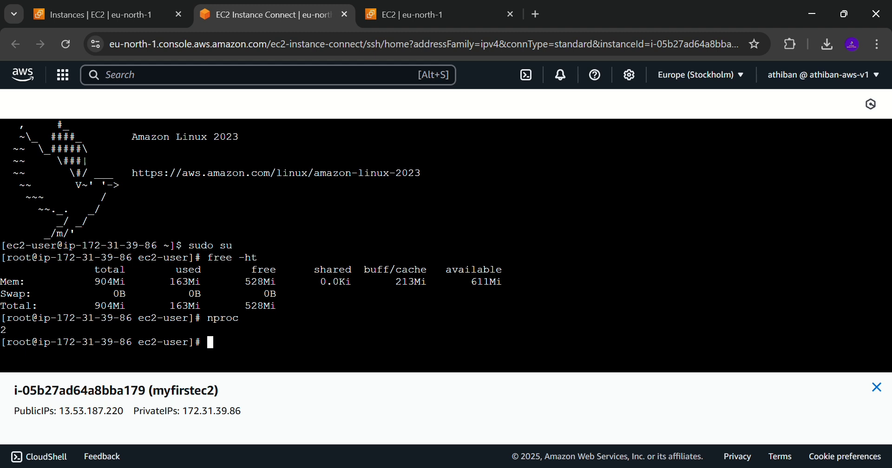
{"action": "left_click_drag", "start_coordinate": [31, 330], "coordinate": [1, 318]}
{"action": "left_click", "coordinate": [19, 329]}
- Run w in the terminal and examine the uptime, logged-in users and load average
{"action": "type", "text": "w"}
{"action": "key", "text": "Return"}
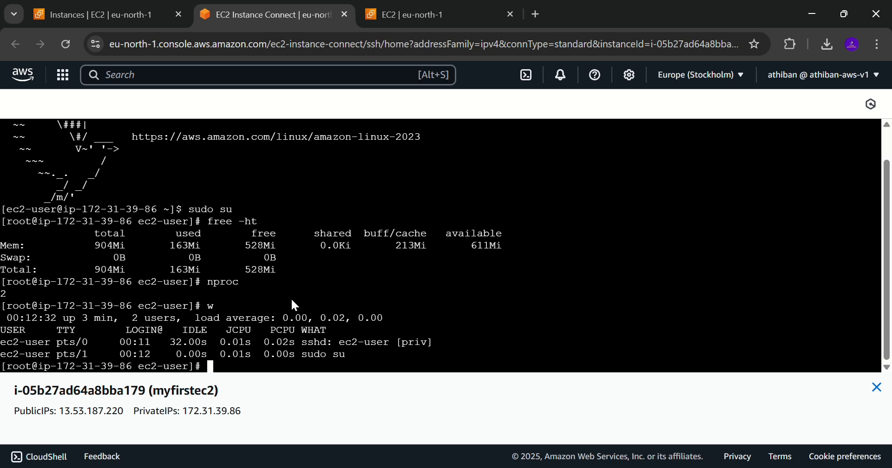
{"action": "left_click_drag", "start_coordinate": [75, 318], "coordinate": [107, 318]}
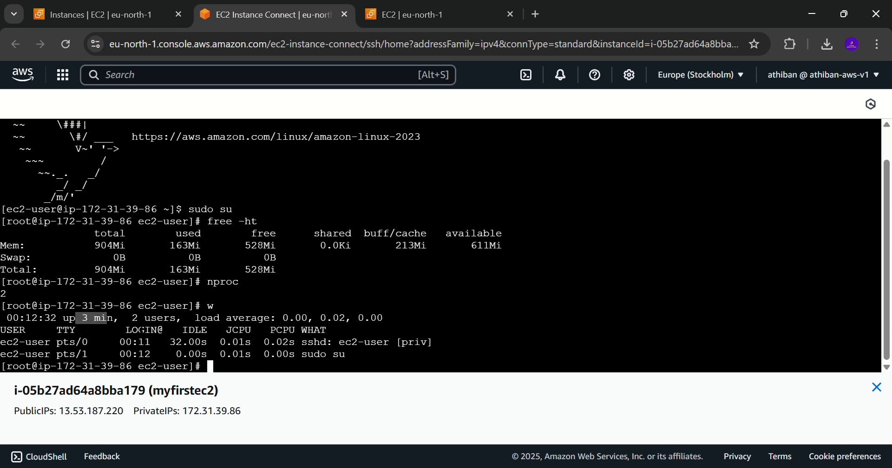
{"action": "left_click", "coordinate": [337, 318]}
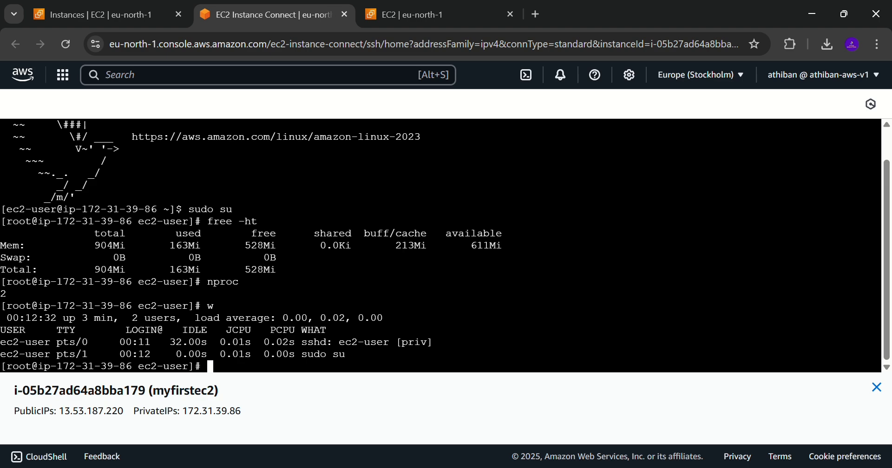
- Check the state and status checks of myfirstec2 in the instances list, and return to the terminal to review its instance ID and IPs
{"action": "left_click", "coordinate": [130, 9]}
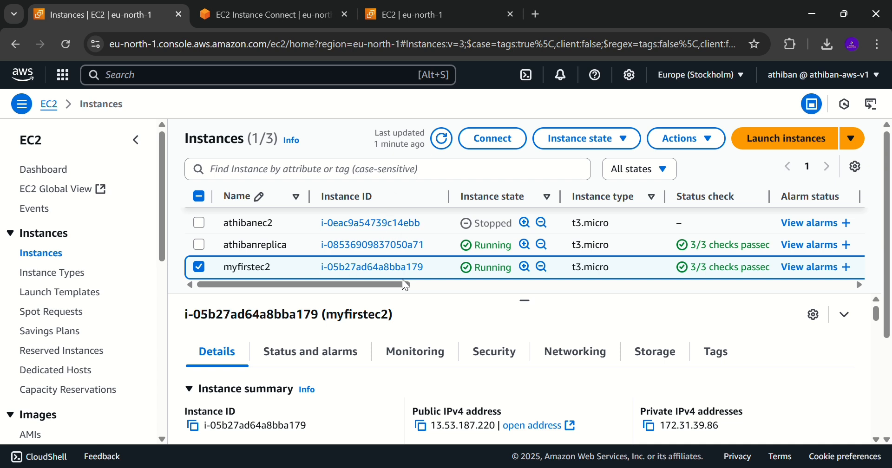
{"action": "scroll", "coordinate": [403, 279], "scroll_direction": "down", "scroll_amount": 1}
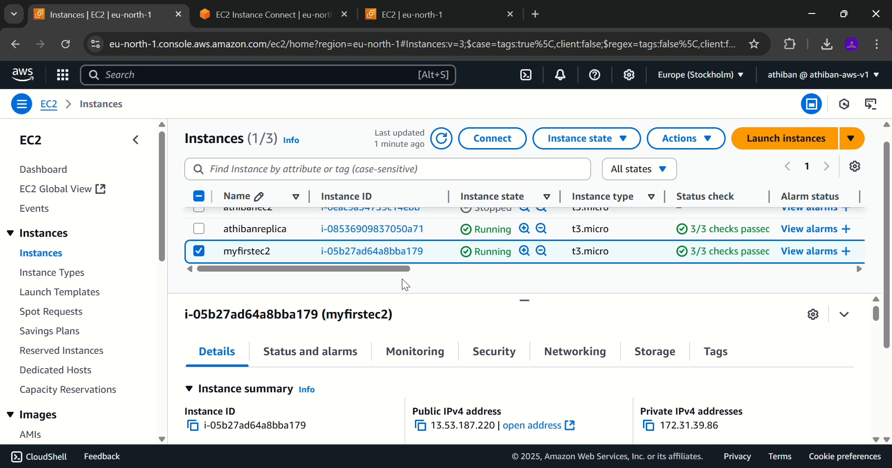
{"action": "scroll", "coordinate": [402, 279], "scroll_direction": "up", "scroll_amount": 1}
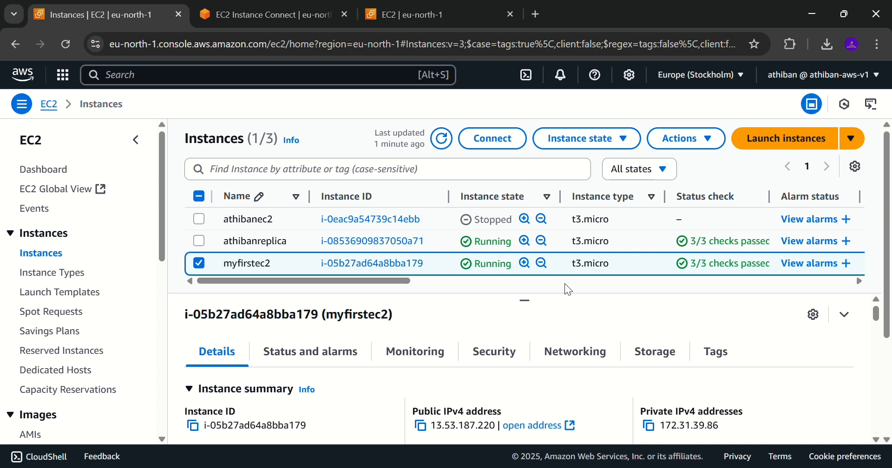
{"action": "left_click", "coordinate": [277, 22]}
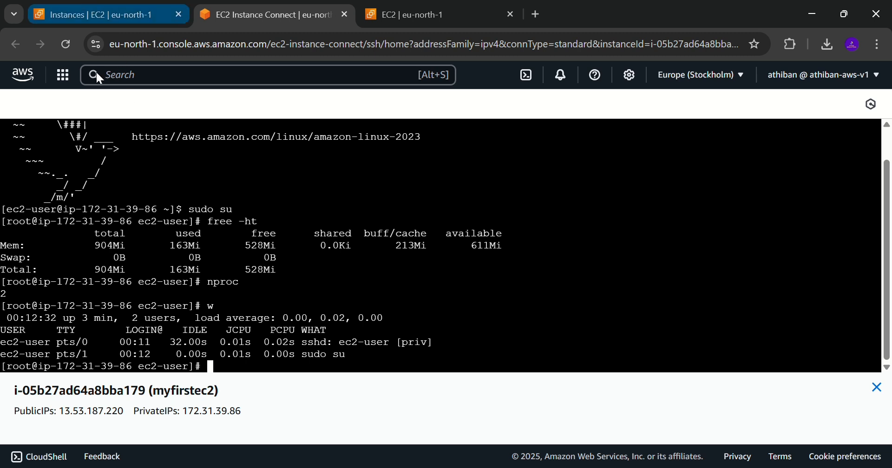
{"action": "left_click", "coordinate": [253, 421]}
{"action": "left_click_drag", "start_coordinate": [252, 420], "coordinate": [8, 393]}
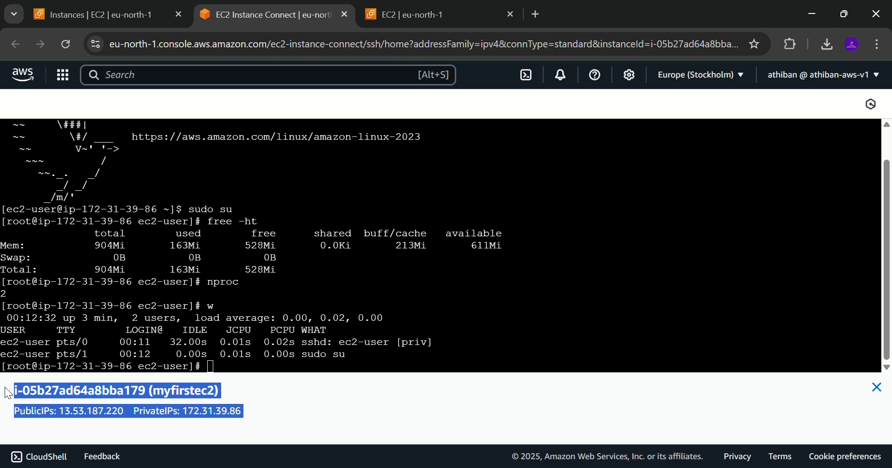
{"action": "key", "text": "alt+Tab"}
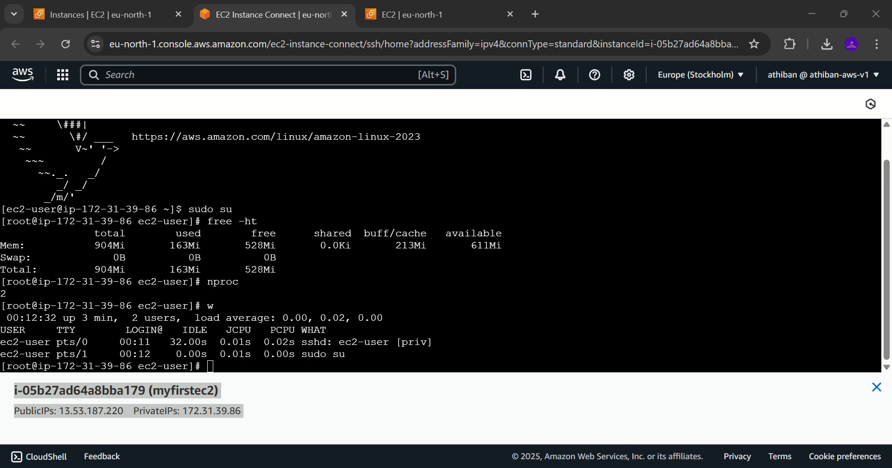
- Return to the instances list and stop the myfirstec2 instance, confirming the stop
{"action": "left_click", "coordinate": [232, 13]}
{"action": "left_click", "coordinate": [158, 10]}
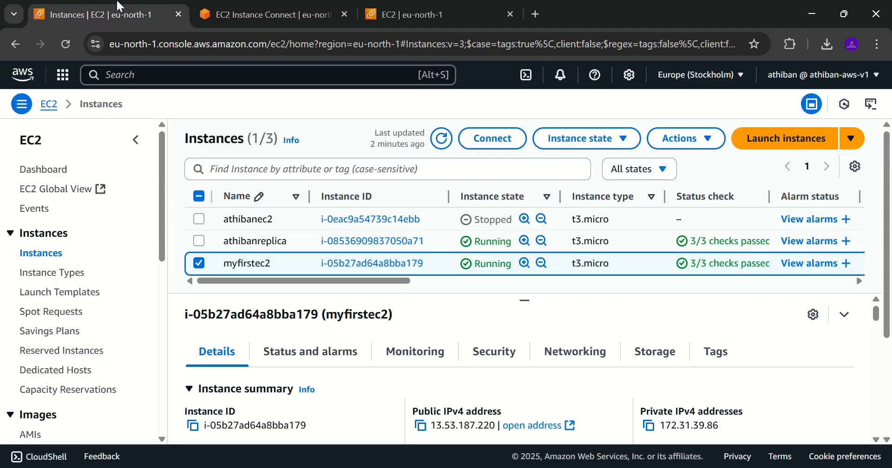
{"action": "left_click", "coordinate": [595, 139]}
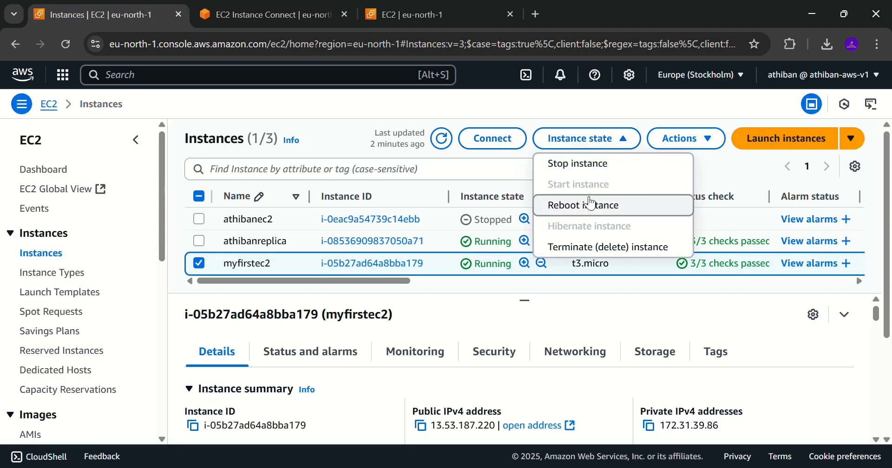
{"action": "left_click", "coordinate": [653, 162]}
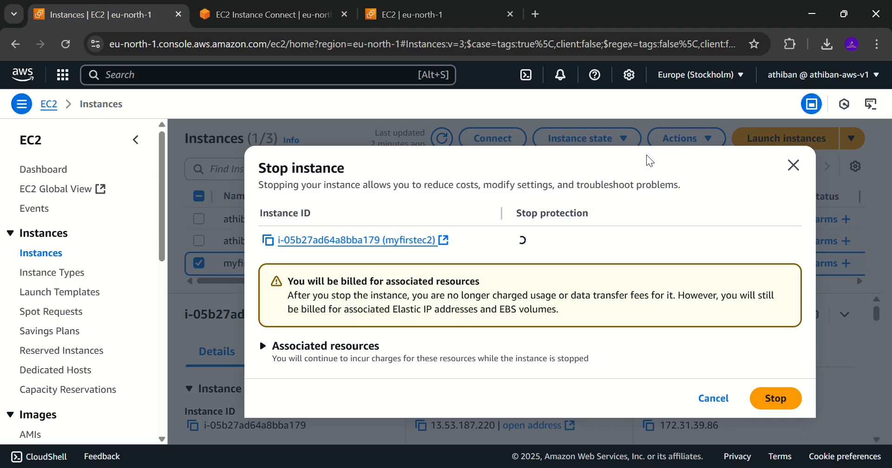
{"action": "left_click", "coordinate": [768, 399]}
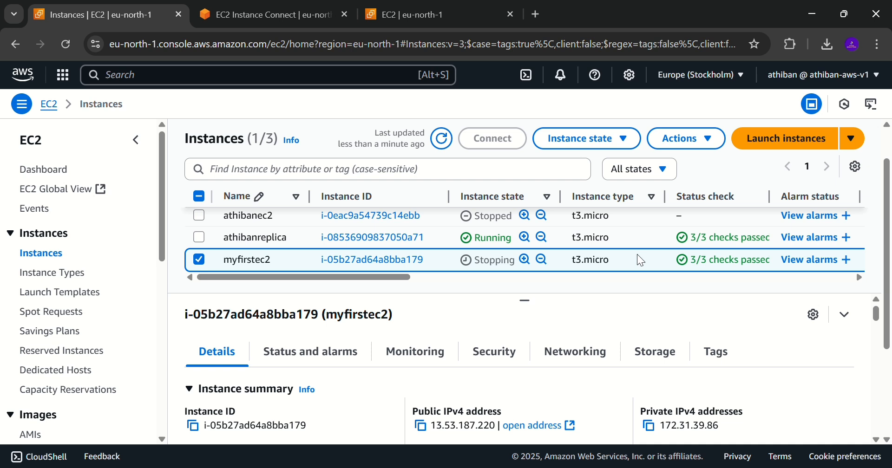
- Refresh the instances list and examine the instance state, alarm status and availability zone of myfirstec2
{"action": "left_click", "coordinate": [445, 141]}
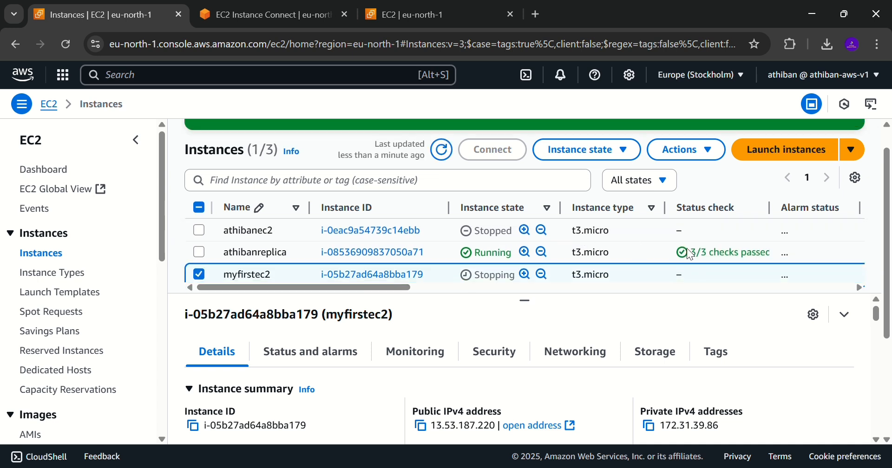
{"action": "scroll", "coordinate": [765, 261], "scroll_direction": "right", "scroll_amount": 4}
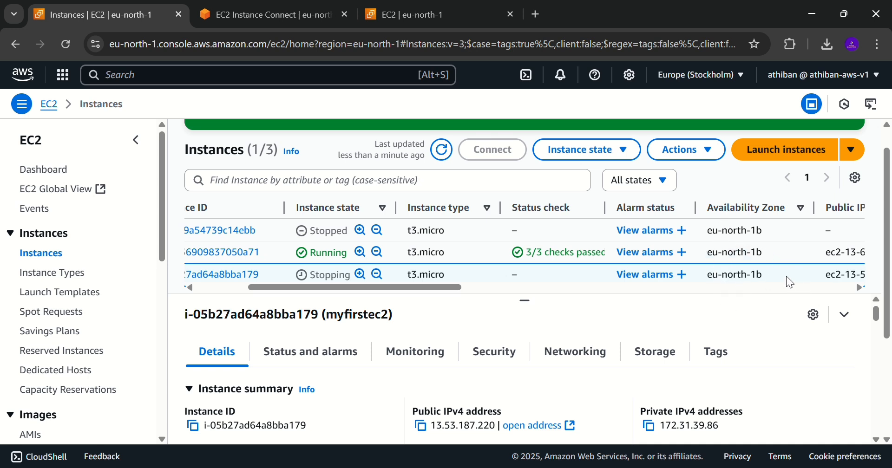
{"action": "scroll", "coordinate": [786, 276], "scroll_direction": "right", "scroll_amount": 1}
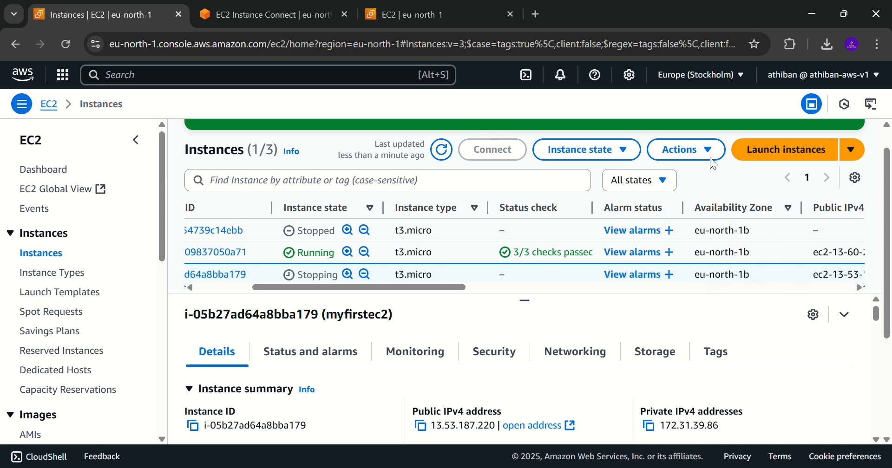
- Review the list of available AWS regions, close it without choosing one, and refresh the instances list
{"action": "left_click", "coordinate": [695, 79]}
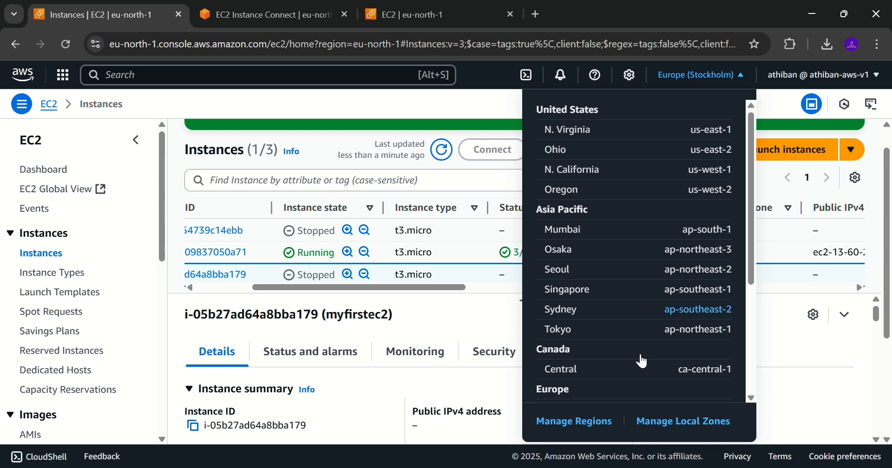
{"action": "scroll", "coordinate": [632, 390], "scroll_direction": "down", "scroll_amount": 2}
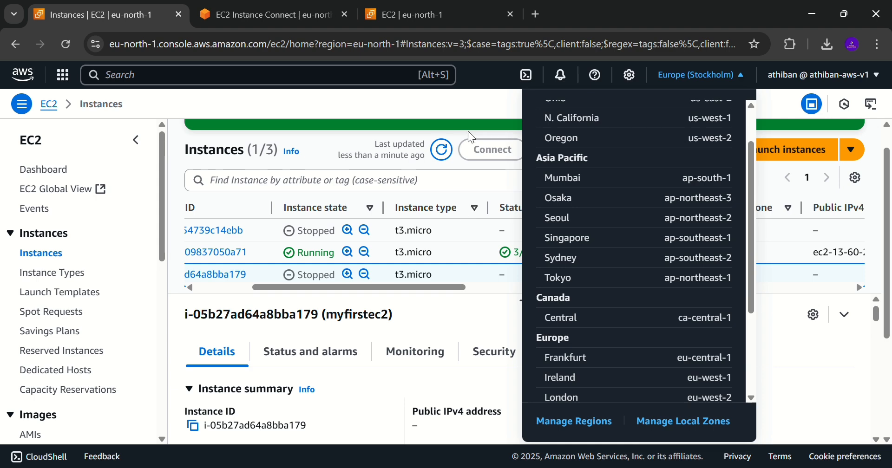
{"action": "left_click", "coordinate": [488, 115]}
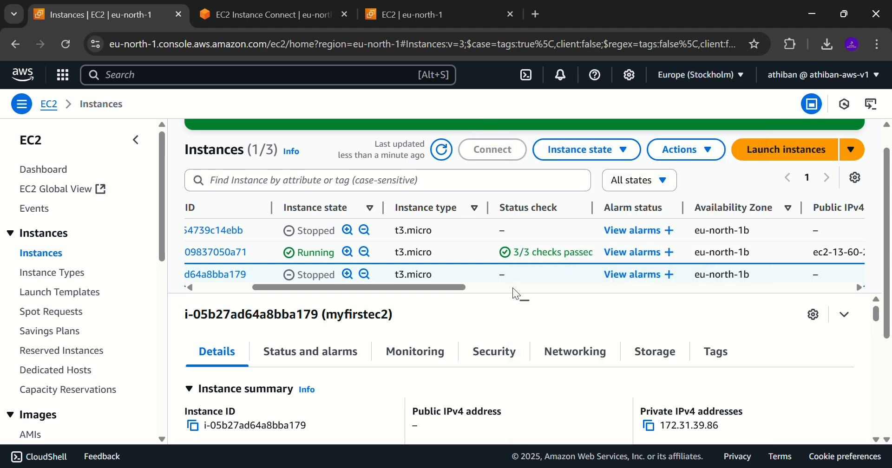
{"action": "scroll", "coordinate": [573, 277], "scroll_direction": "left", "scroll_amount": 5}
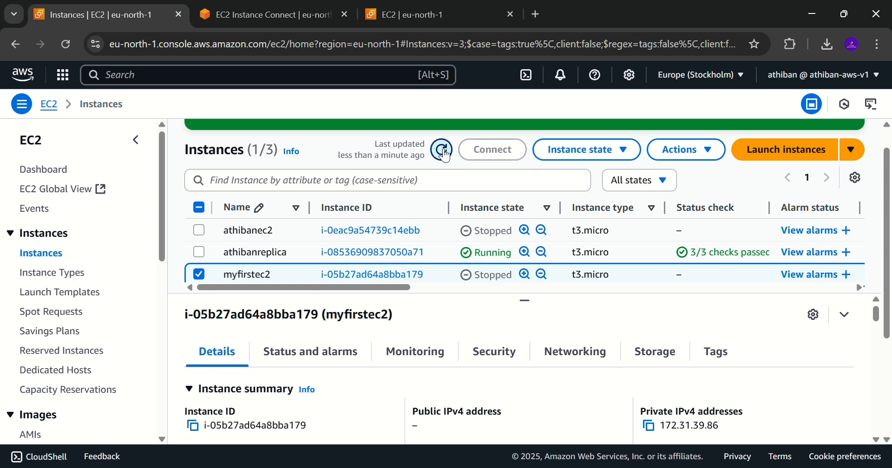
{"action": "left_click", "coordinate": [443, 151]}
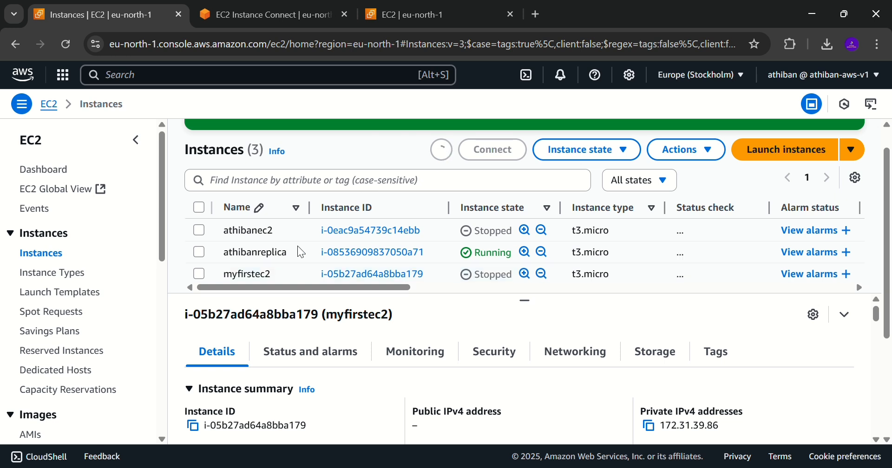
- Start the stopped myfirstec2 instance and refresh the instances list to check its state
{"action": "left_click", "coordinate": [241, 274]}
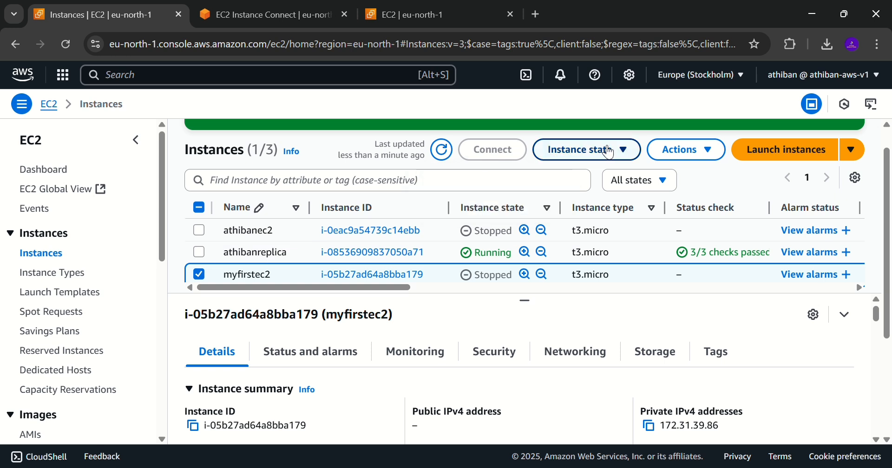
{"action": "left_click", "coordinate": [610, 153]}
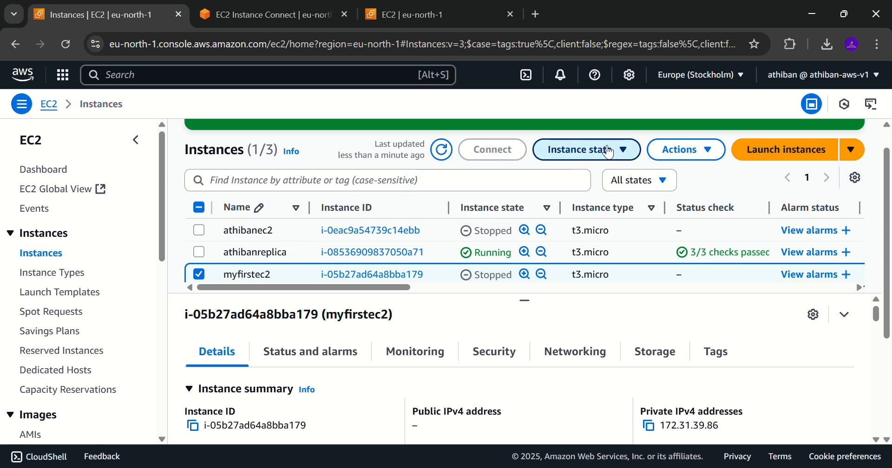
{"action": "left_click", "coordinate": [589, 204]}
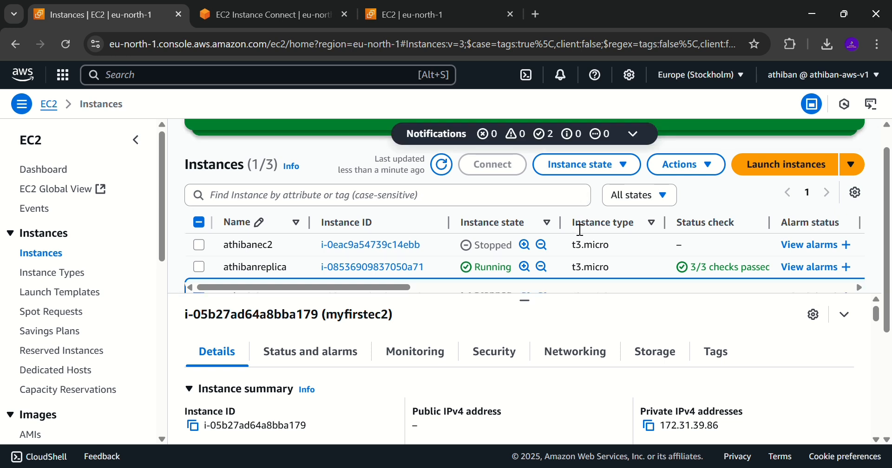
{"action": "scroll", "coordinate": [661, 258], "scroll_direction": "down", "scroll_amount": 1}
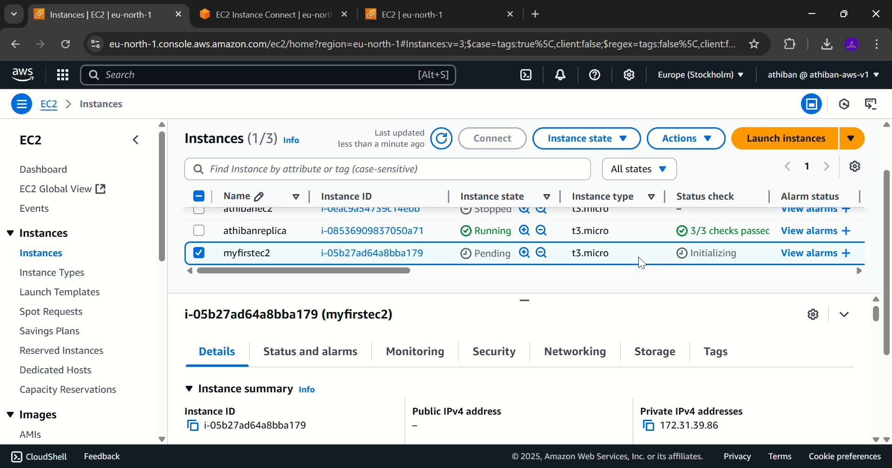
{"action": "left_click", "coordinate": [441, 139]}
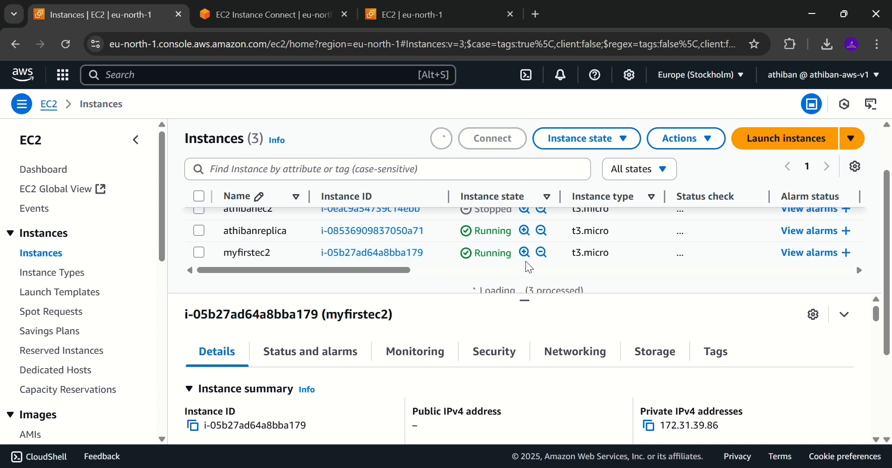
- Connect to myfirstec2 with EC2 Instance Connect, using its public IPv4 address and the username ec2-user
{"action": "left_click", "coordinate": [198, 253]}
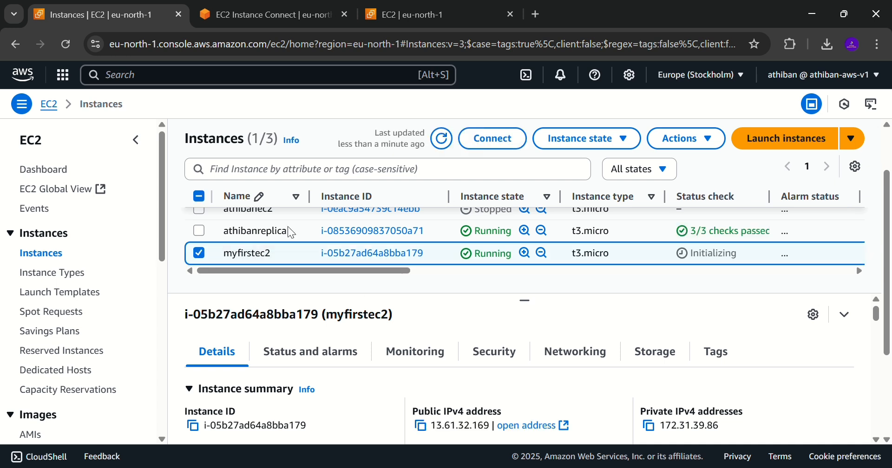
{"action": "left_click", "coordinate": [609, 148]}
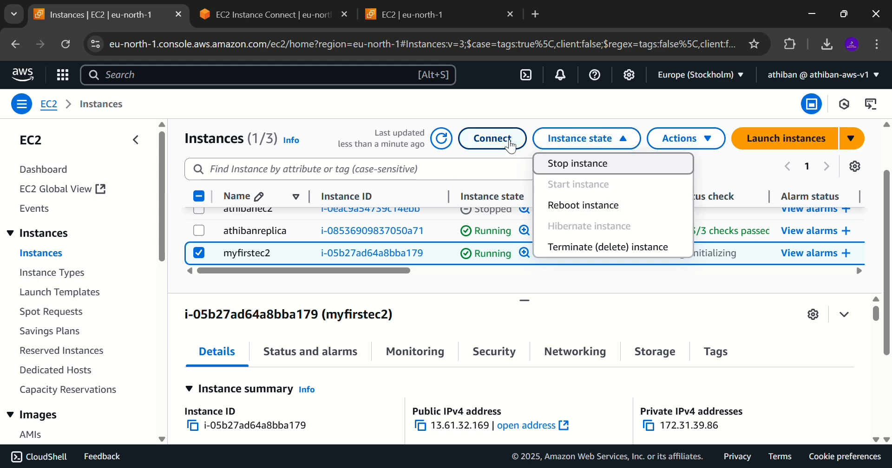
{"action": "left_click", "coordinate": [494, 138]}
{"action": "scroll", "coordinate": [493, 294], "scroll_direction": "down", "scroll_amount": 3}
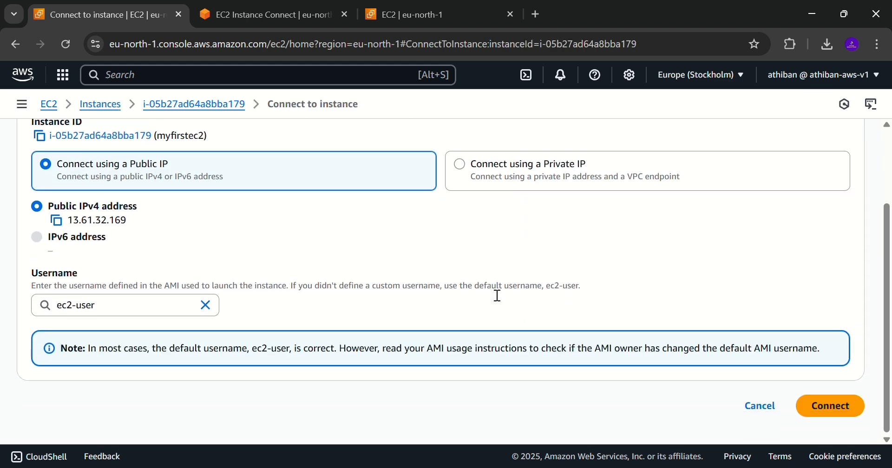
{"action": "scroll", "coordinate": [749, 322], "scroll_direction": "up", "scroll_amount": 3}
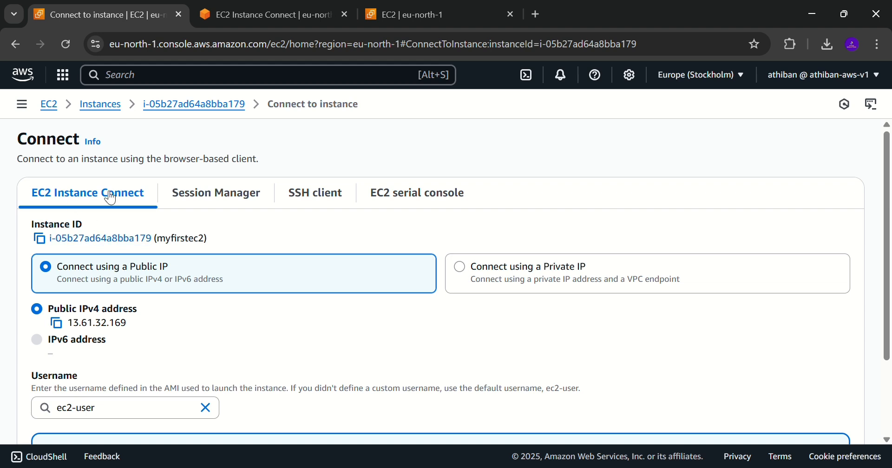
{"action": "scroll", "coordinate": [499, 277], "scroll_direction": "down", "scroll_amount": 2}
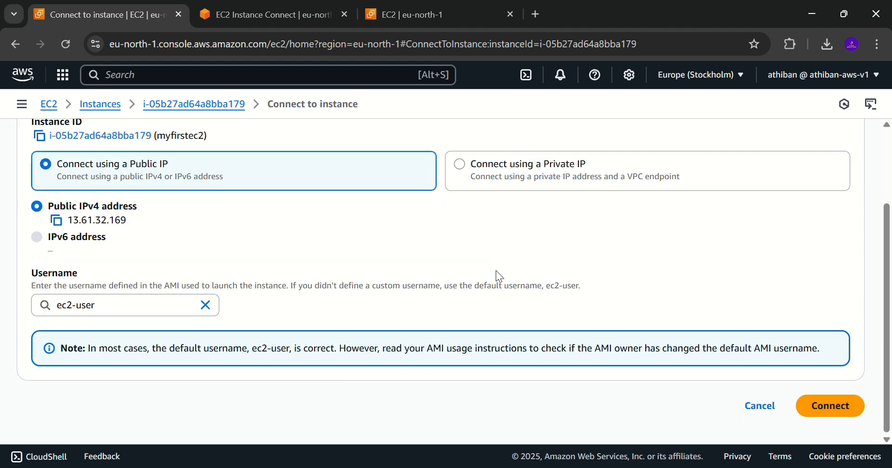
{"action": "left_click", "coordinate": [839, 409]}
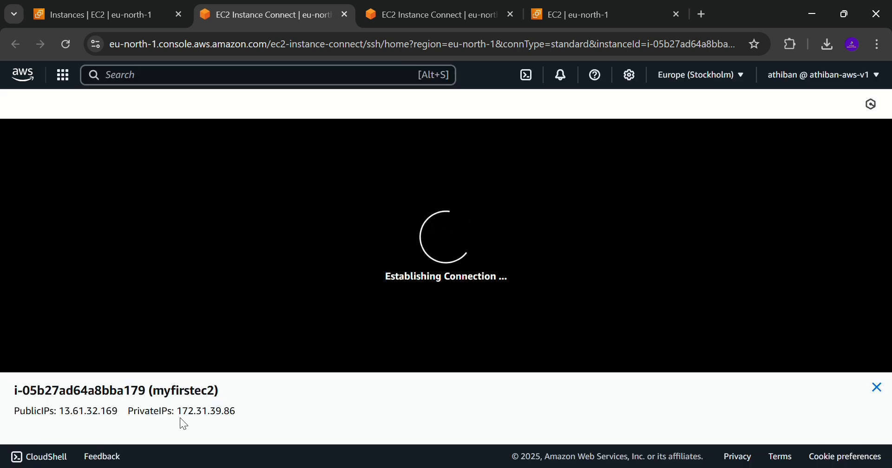
- Copy the instance ID and IPs of myfirstec2 into the text editor notes and compare them with the earlier entry
{"action": "left_click_drag", "start_coordinate": [246, 420], "coordinate": [15, 397]}
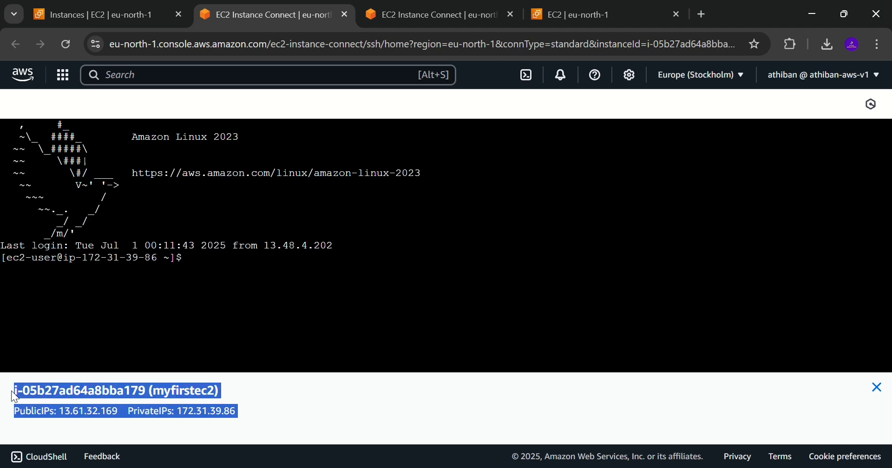
{"action": "key", "text": "alt+Tab"}
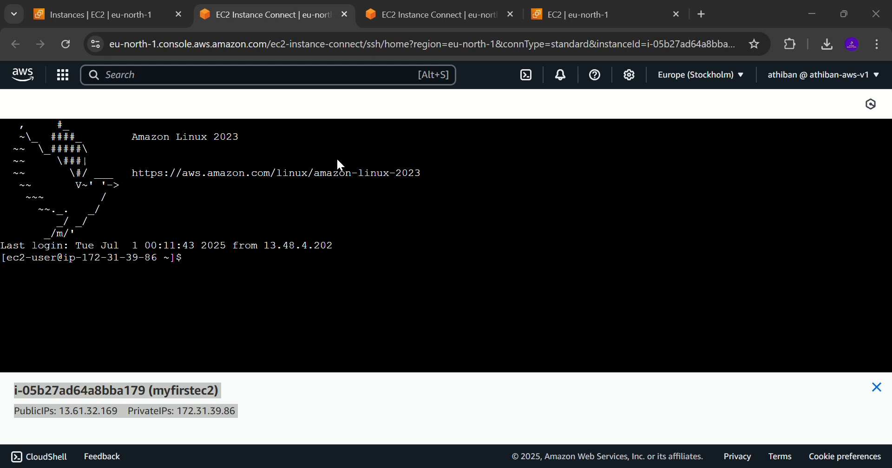
{"action": "key", "text": "alt+Tab"}
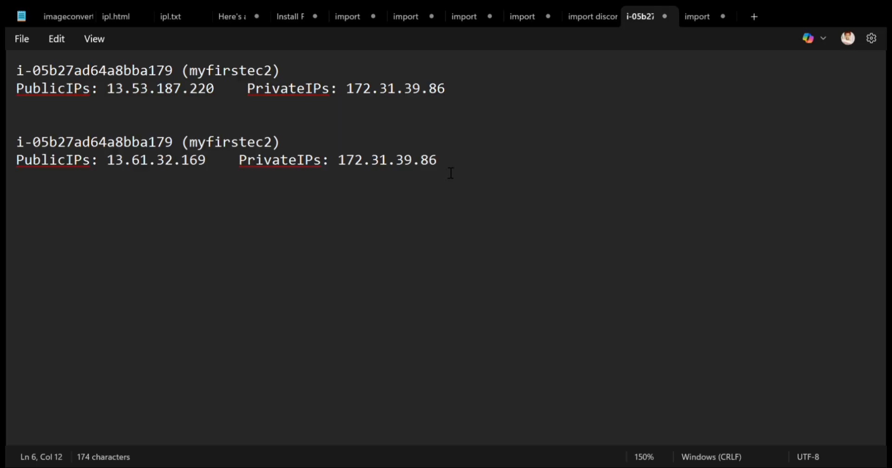
{"action": "left_click_drag", "start_coordinate": [449, 169], "coordinate": [344, 166]}
{"action": "left_click", "coordinate": [345, 166]}
{"action": "key", "text": "alt+Tab"}
- Review the whoami output of the root session, exit the root shell, and run whoami as the regular user
{"action": "left_click_drag", "start_coordinate": [7, 330], "coordinate": [25, 330]}
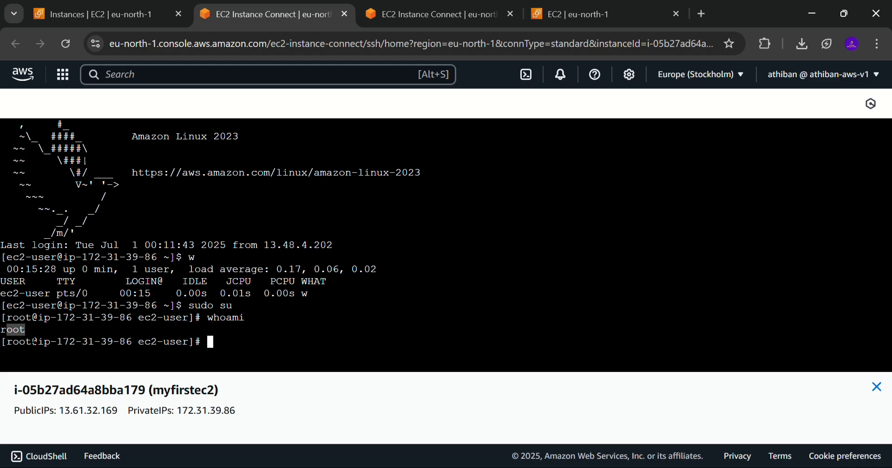
{"action": "left_click", "coordinate": [33, 342]}
{"action": "key", "text": "ctrl+d"}
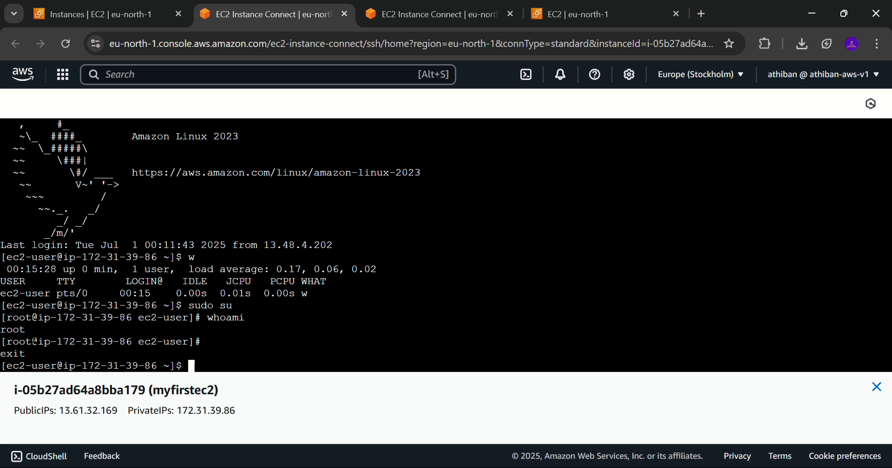
{"action": "type", "text": "whoami"}
{"action": "key", "text": "Return"}
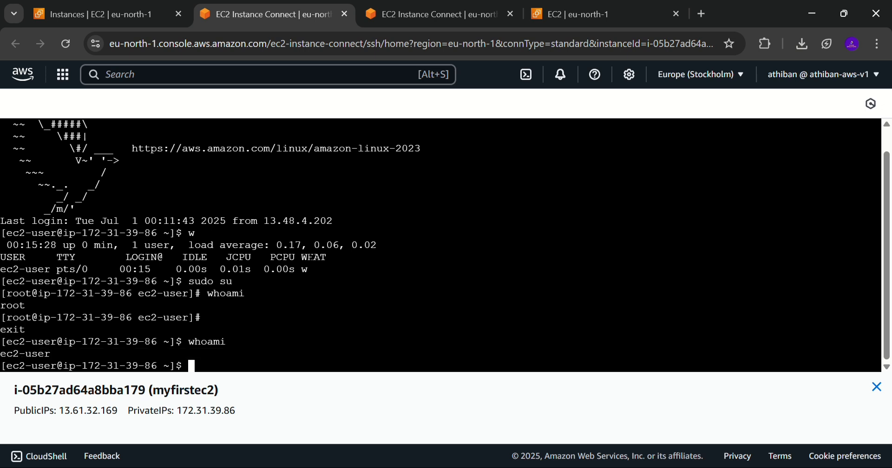
- Run df -h to list the disk usage and examine the root filesystem line
{"action": "type", "text": "df -h"}
{"action": "key", "text": "Return"}
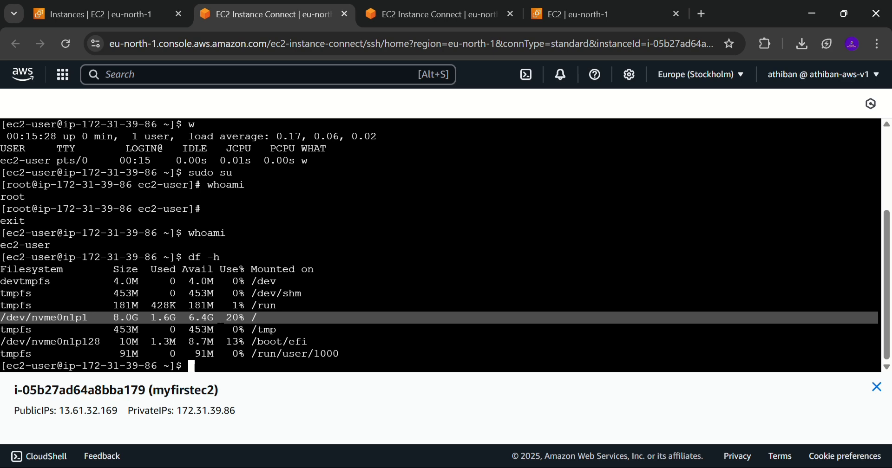
{"action": "left_click", "coordinate": [249, 321]}
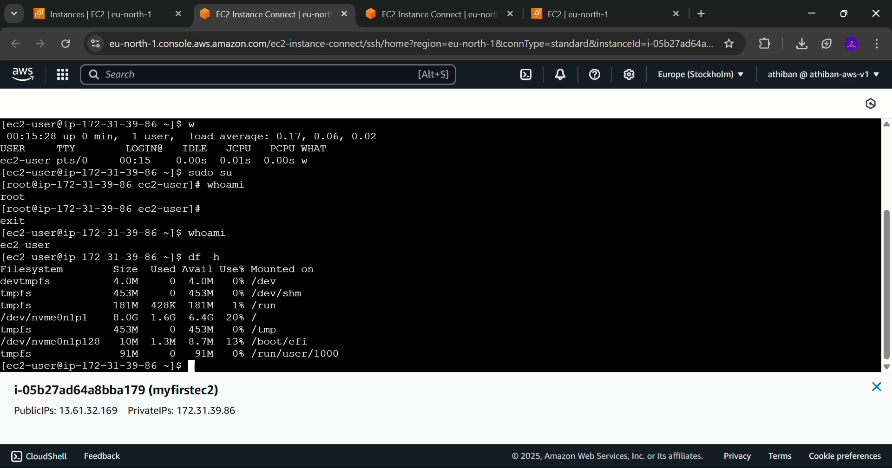
- Return to the instances list, open the SSH client connection instructions for myfirstec2, and copy the chmod 400 "myec2keypair.pem" command
{"action": "left_click", "coordinate": [131, 22]}
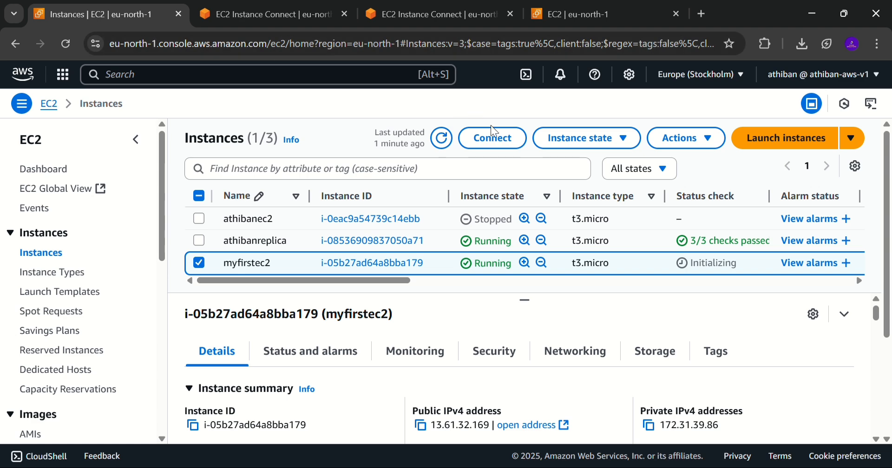
{"action": "left_click", "coordinate": [497, 138]}
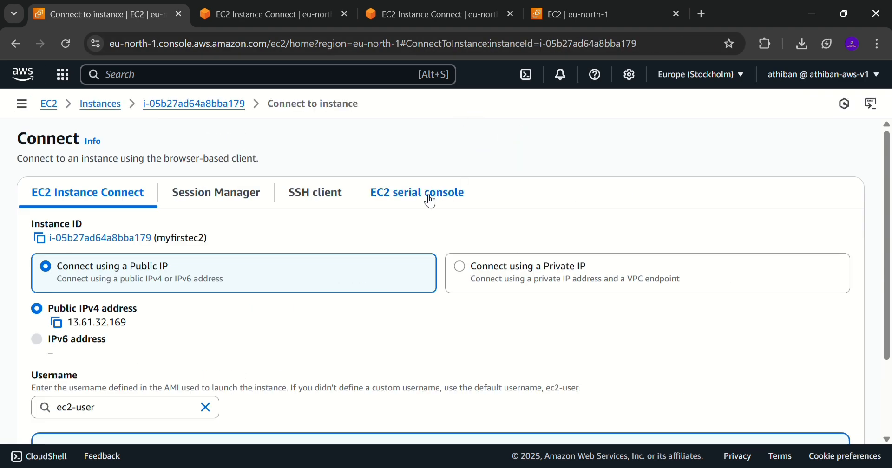
{"action": "left_click", "coordinate": [315, 193]}
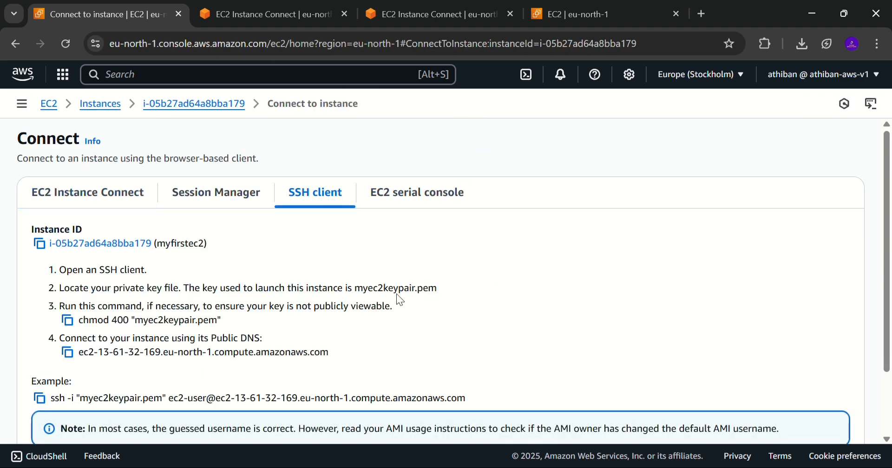
{"action": "scroll", "coordinate": [397, 293], "scroll_direction": "down", "scroll_amount": 1}
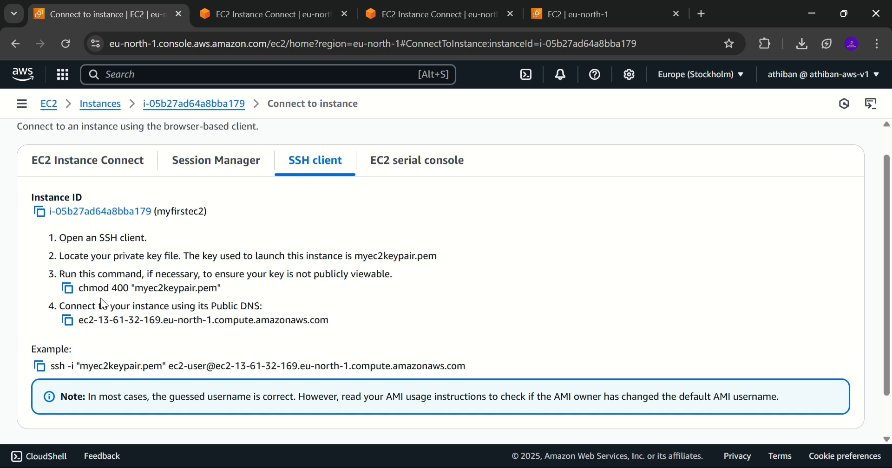
{"action": "left_click", "coordinate": [68, 292]}
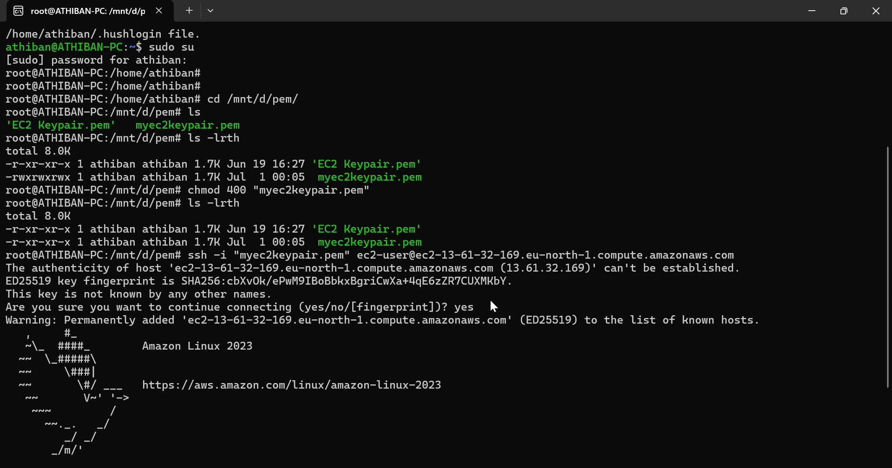
- Switch to the local Linux terminal, review the key folder path and chmod 400 command, and run w in the SSH session
{"action": "scroll", "coordinate": [387, 277], "scroll_direction": "up", "scroll_amount": 1}
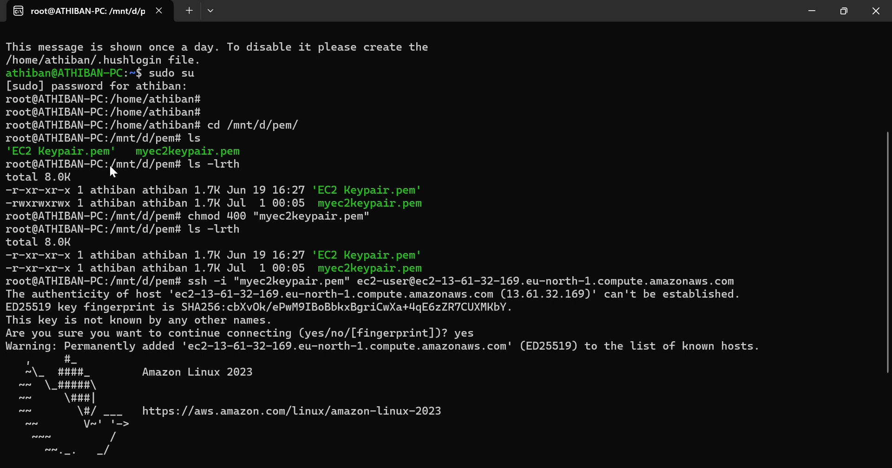
{"action": "left_click_drag", "start_coordinate": [109, 166], "coordinate": [169, 173]}
{"action": "left_click", "coordinate": [169, 172]}
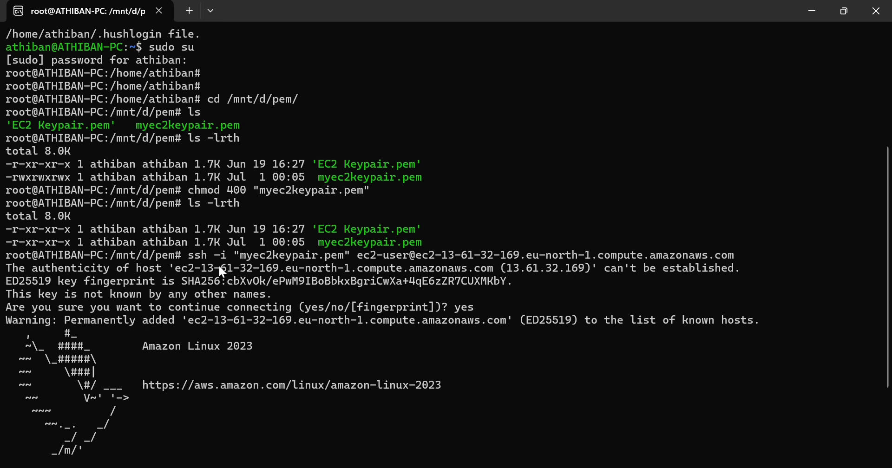
{"action": "left_click_drag", "start_coordinate": [189, 189], "coordinate": [272, 197]}
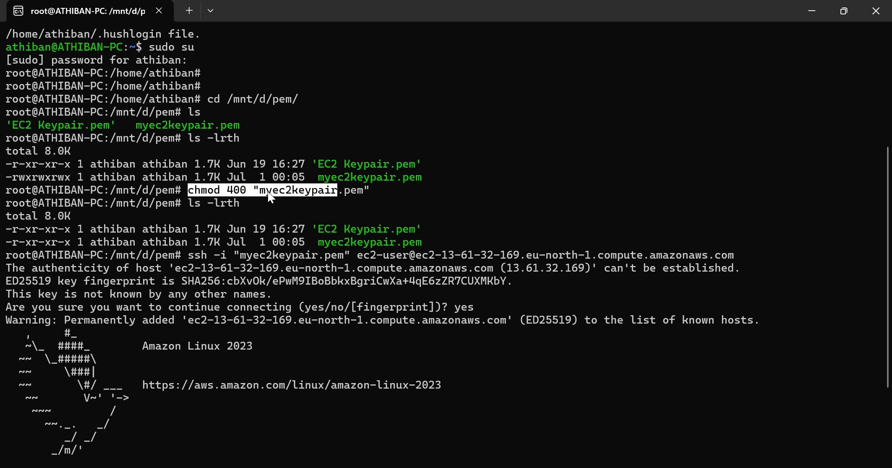
{"action": "left_click", "coordinate": [224, 192]}
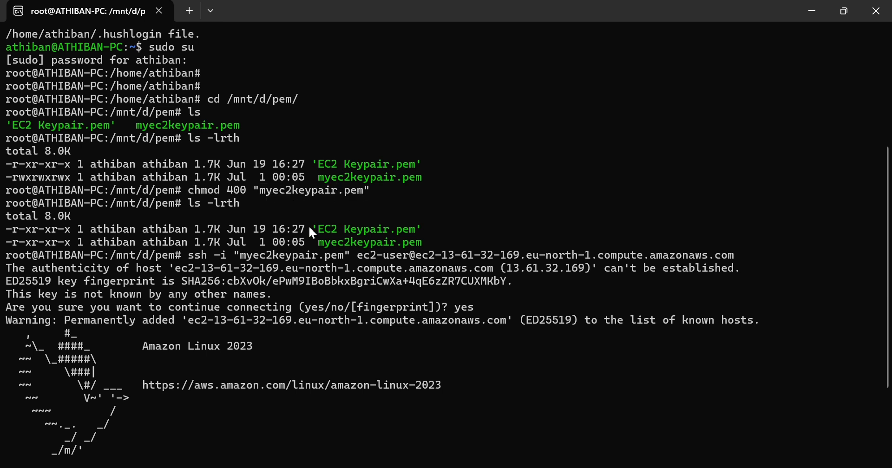
{"action": "type", "text": "w"}
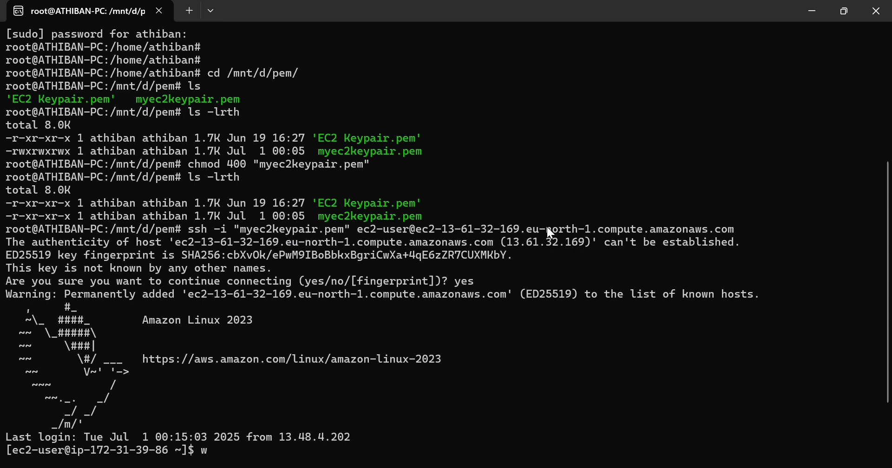
{"action": "key", "text": "Return"}
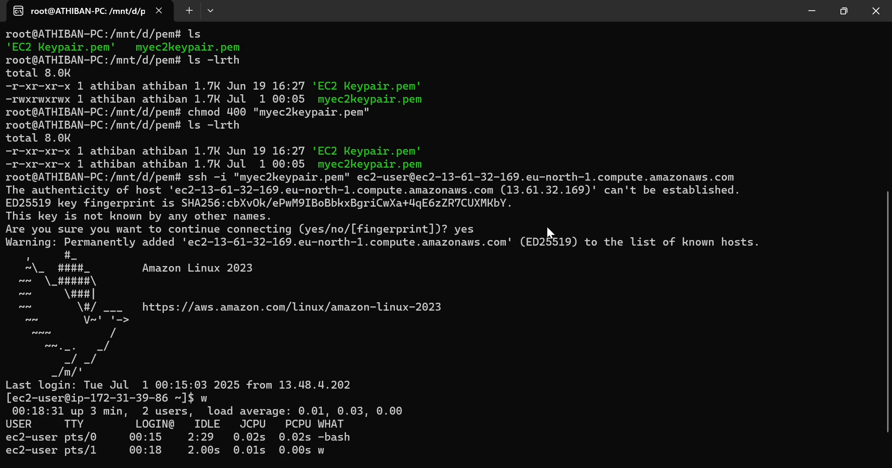